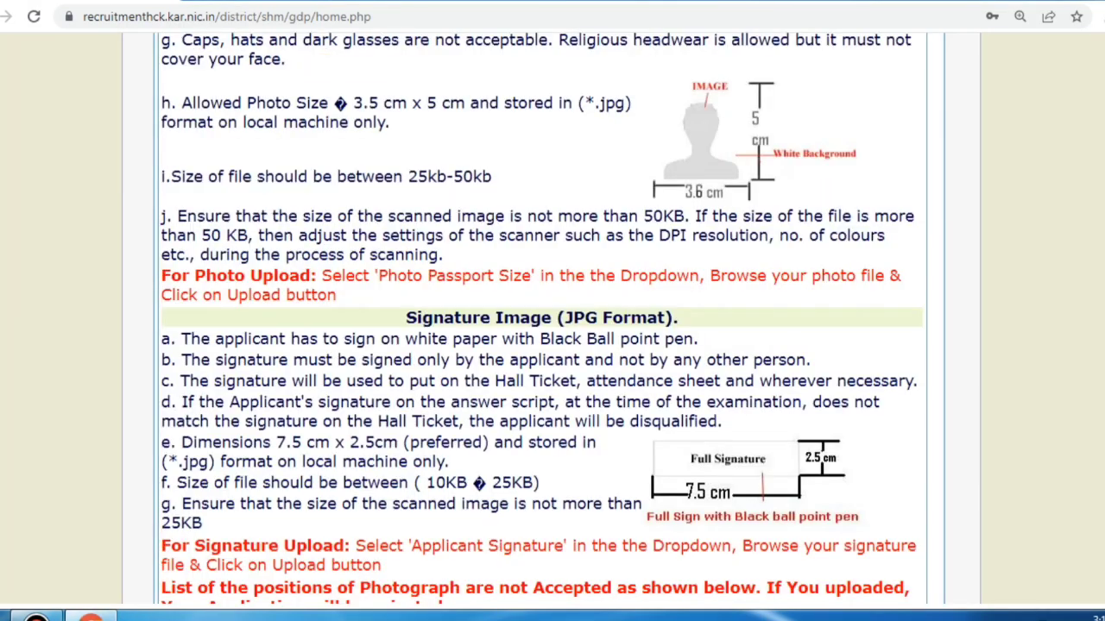
Step: Review the photo and signature upload requirements, and open the Photo image from the desktop's My Documents folder in Microsoft Office Picture Manager
scroll(541, 319, down, 6)
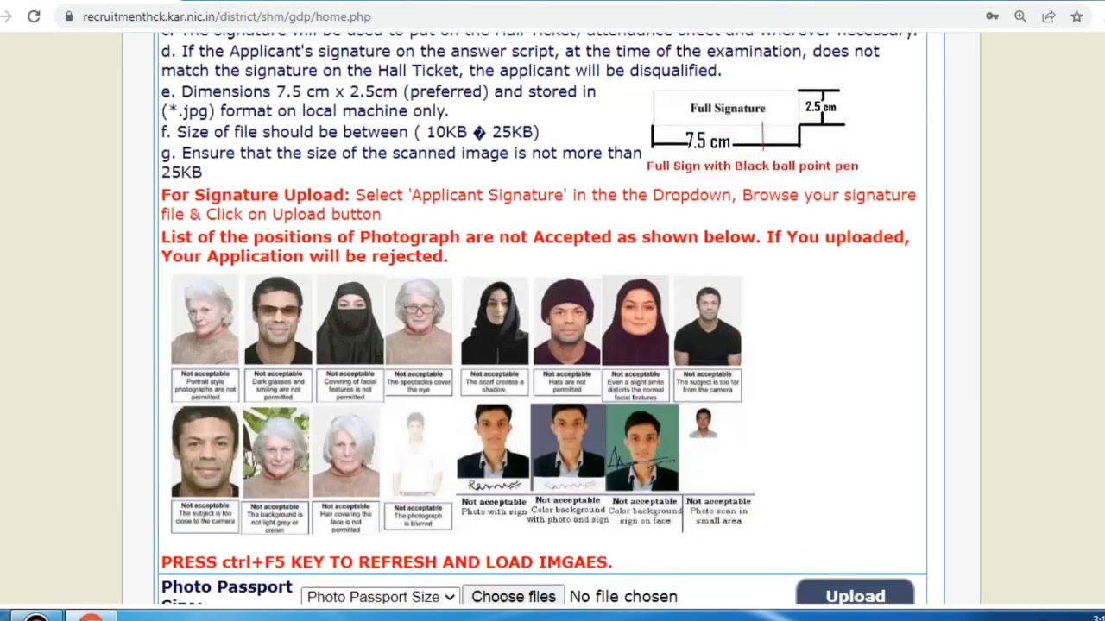
scroll(541, 320, down, 3)
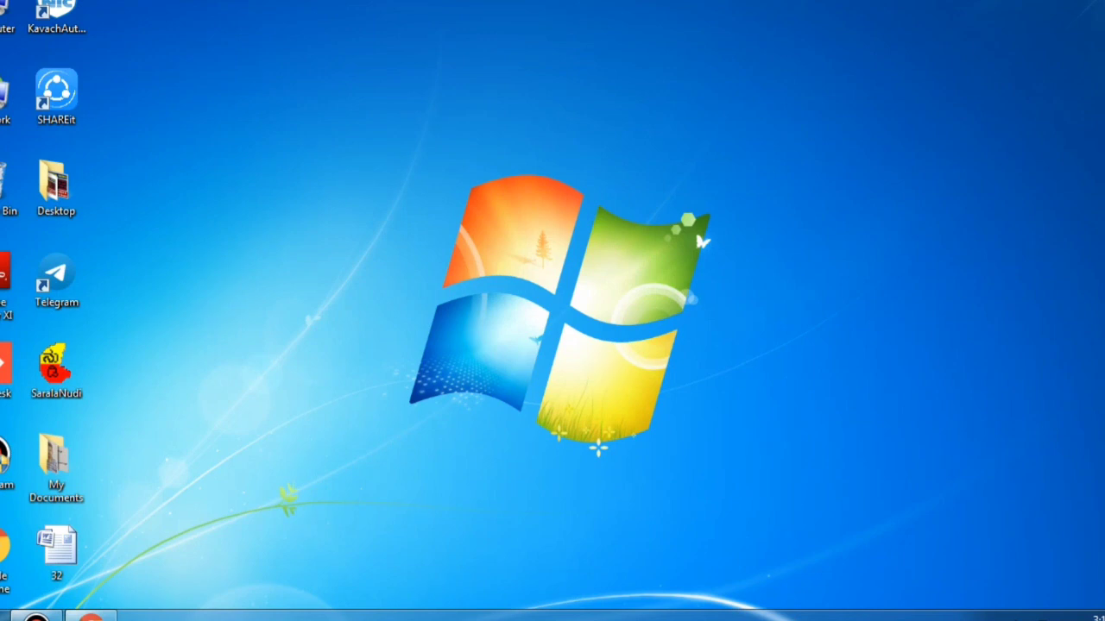
right_click(333, 212)
click(362, 260)
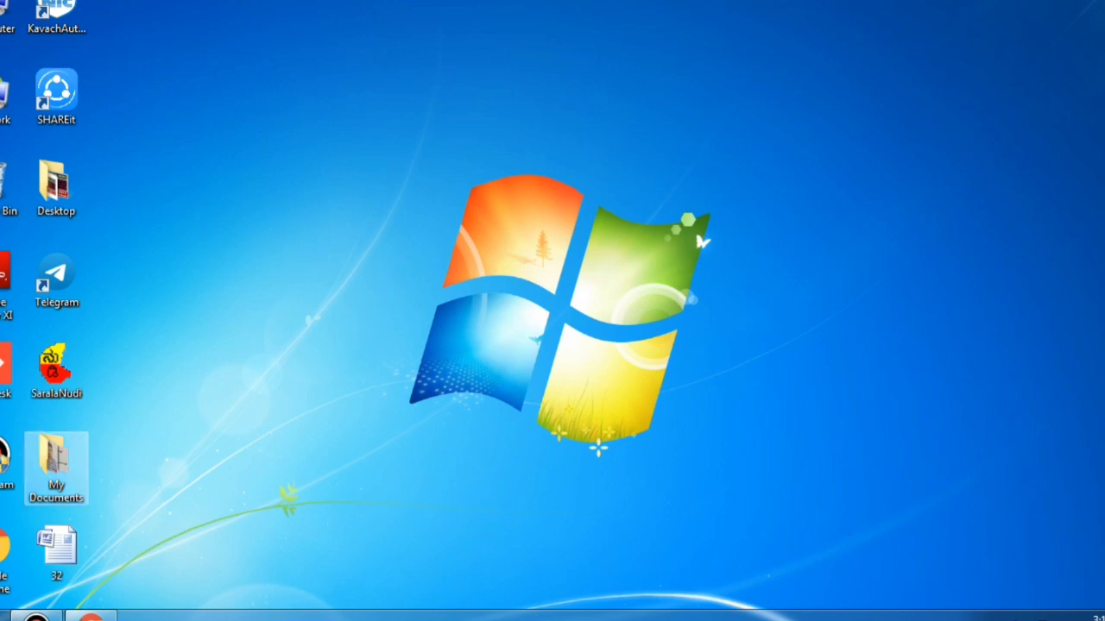
double_click(53, 453)
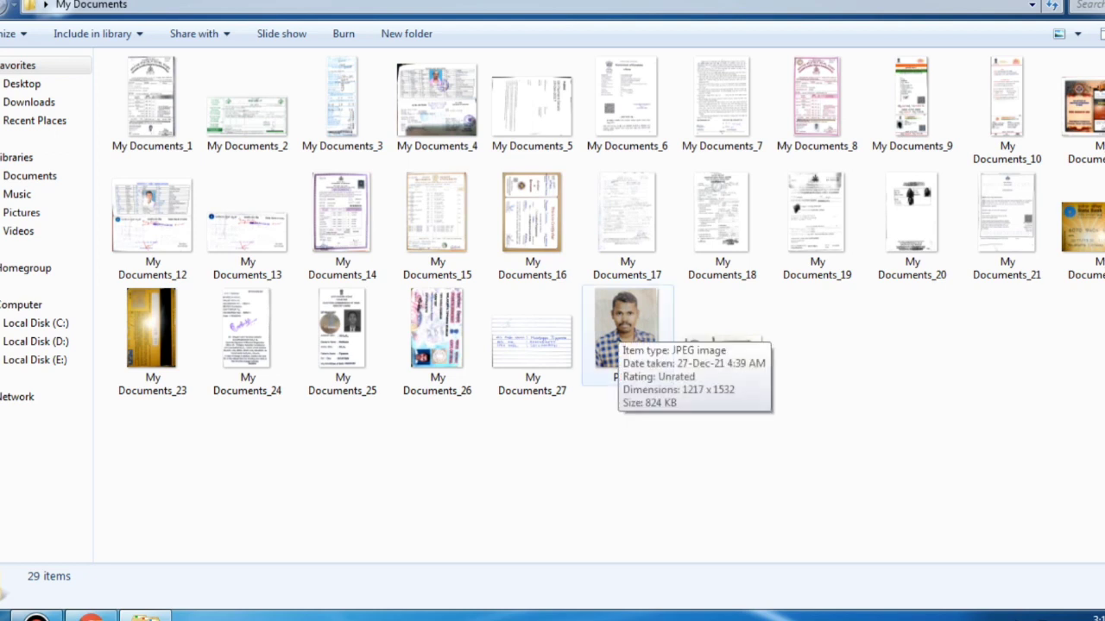
right_click(616, 337)
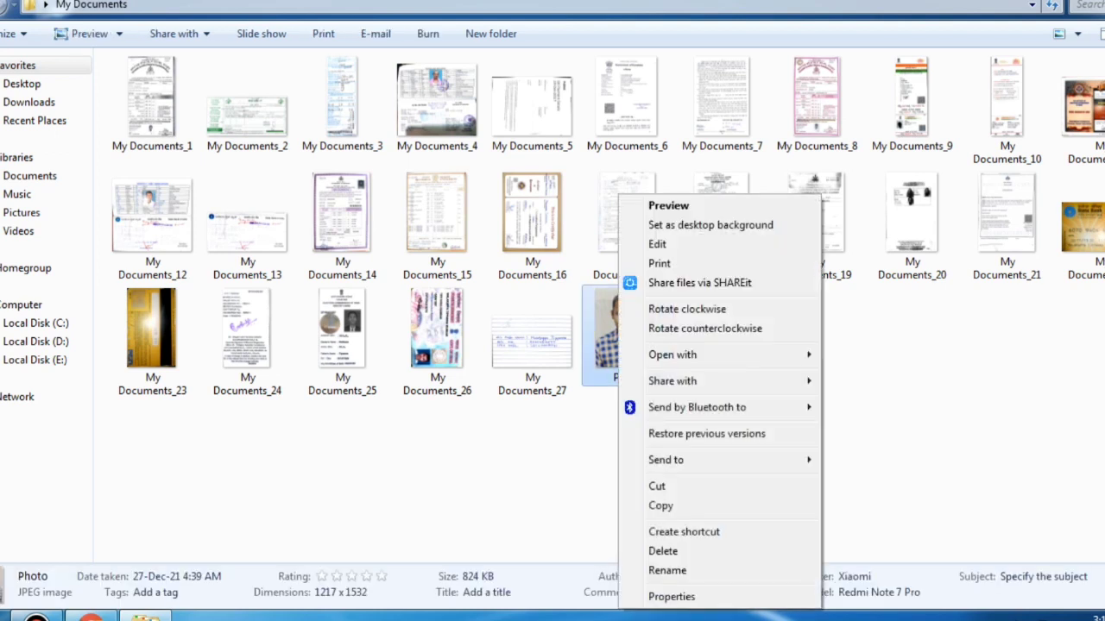
mouse_move(690, 355)
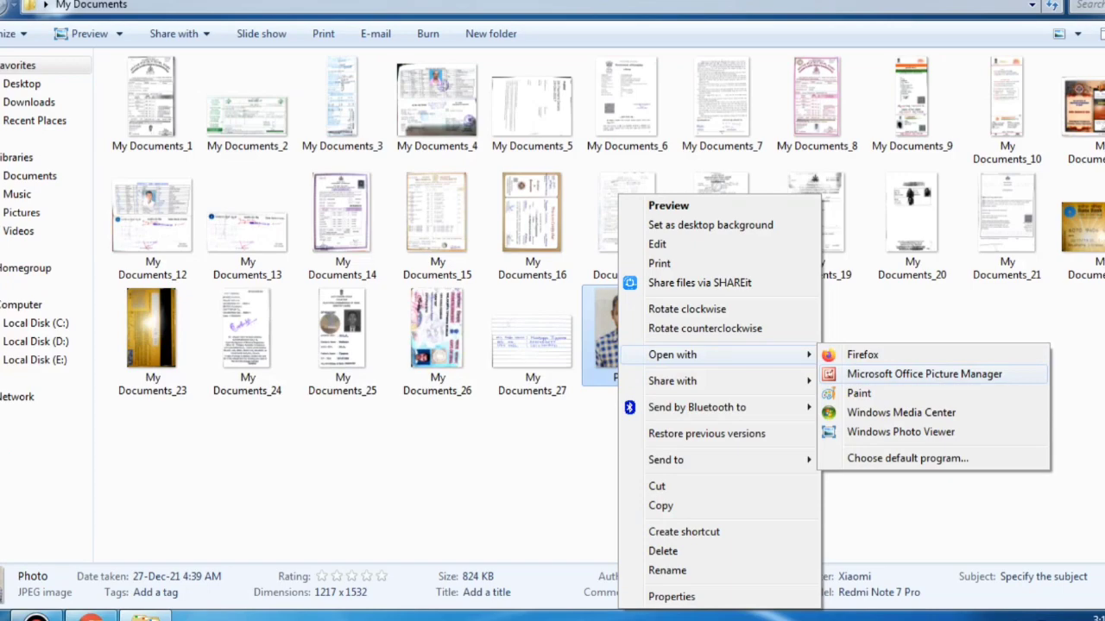
click(924, 374)
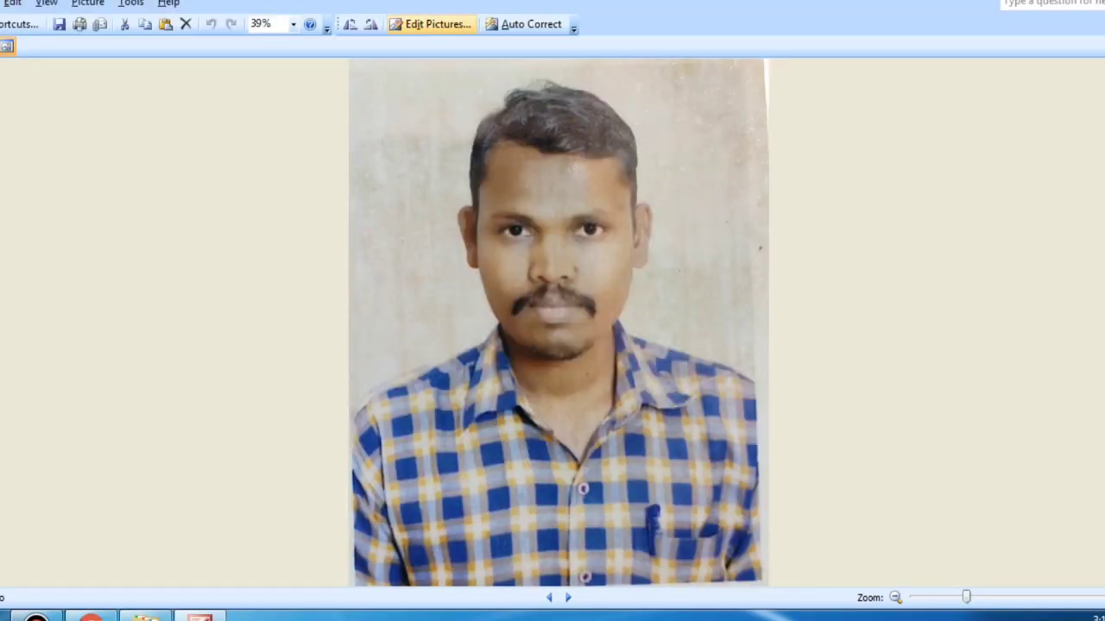
Step: Crop the photo by about 21 pixels from its left edge and 26 pixels from its top edge, and save it
click(429, 23)
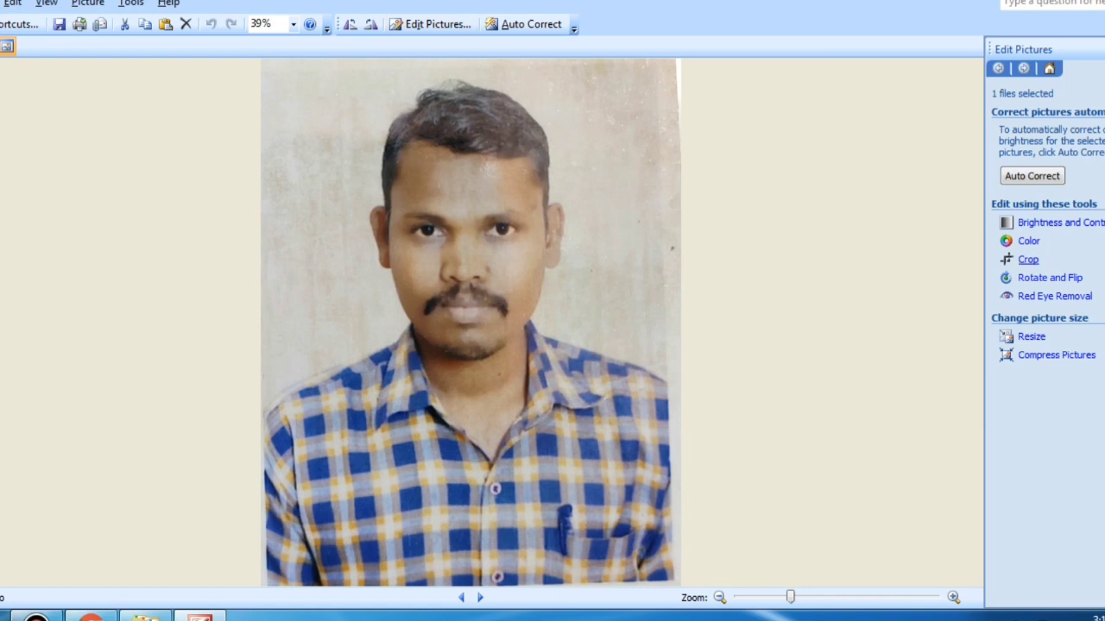
click(1028, 259)
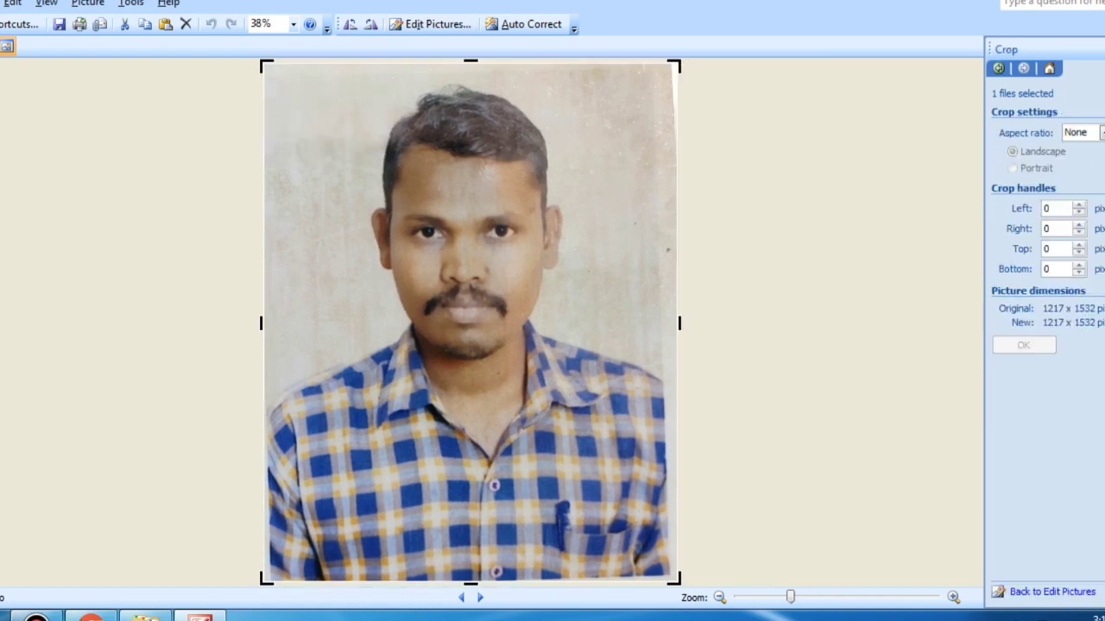
drag(264, 61, 271, 71)
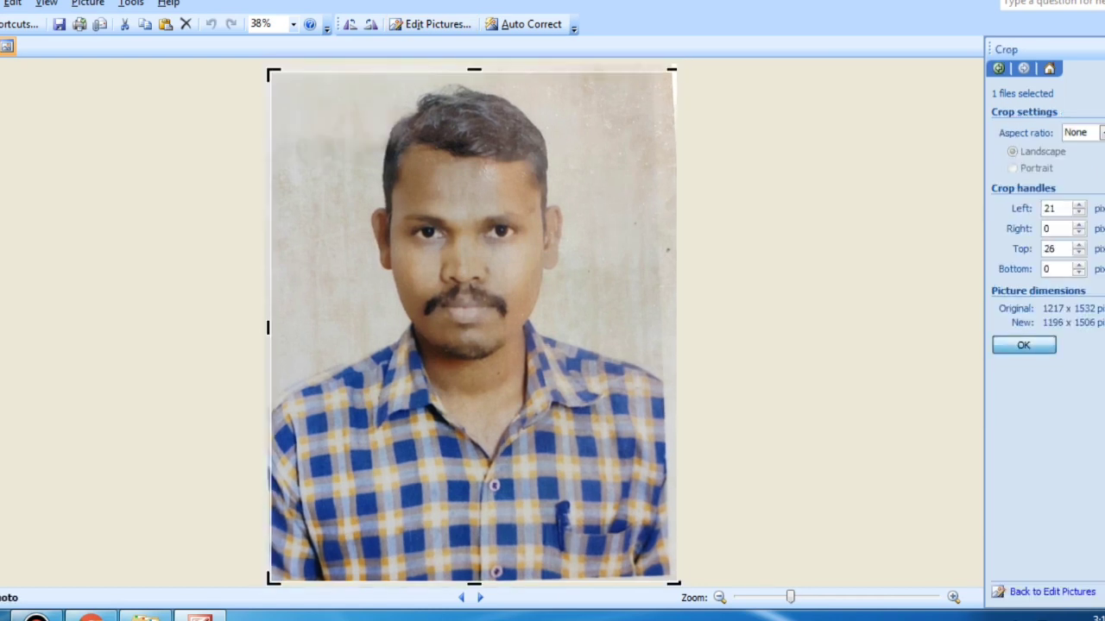
click(1024, 346)
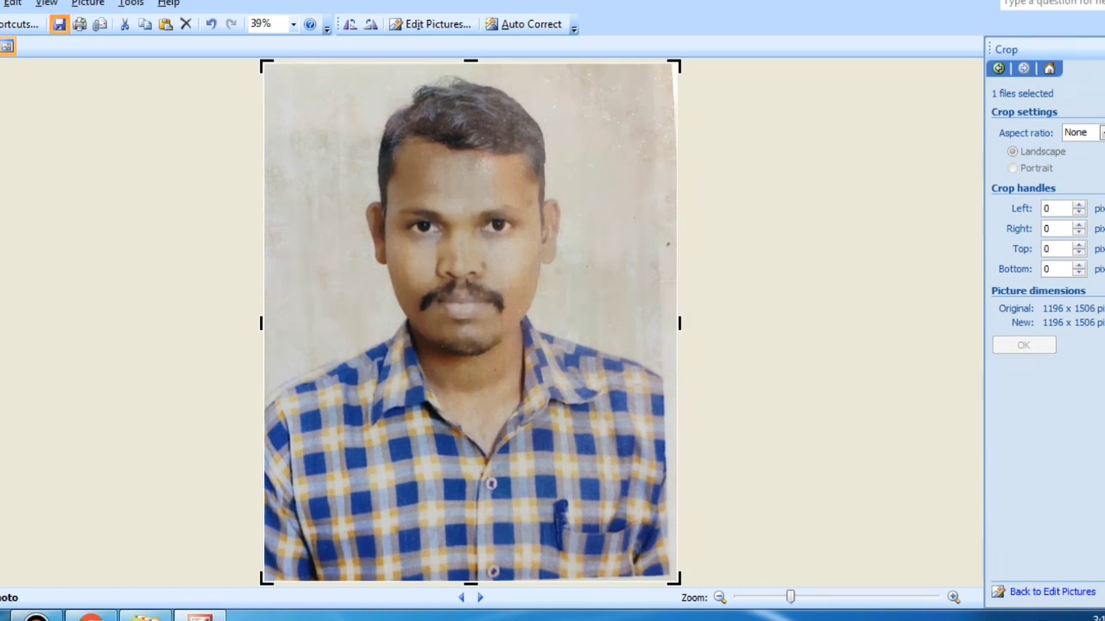
click(59, 24)
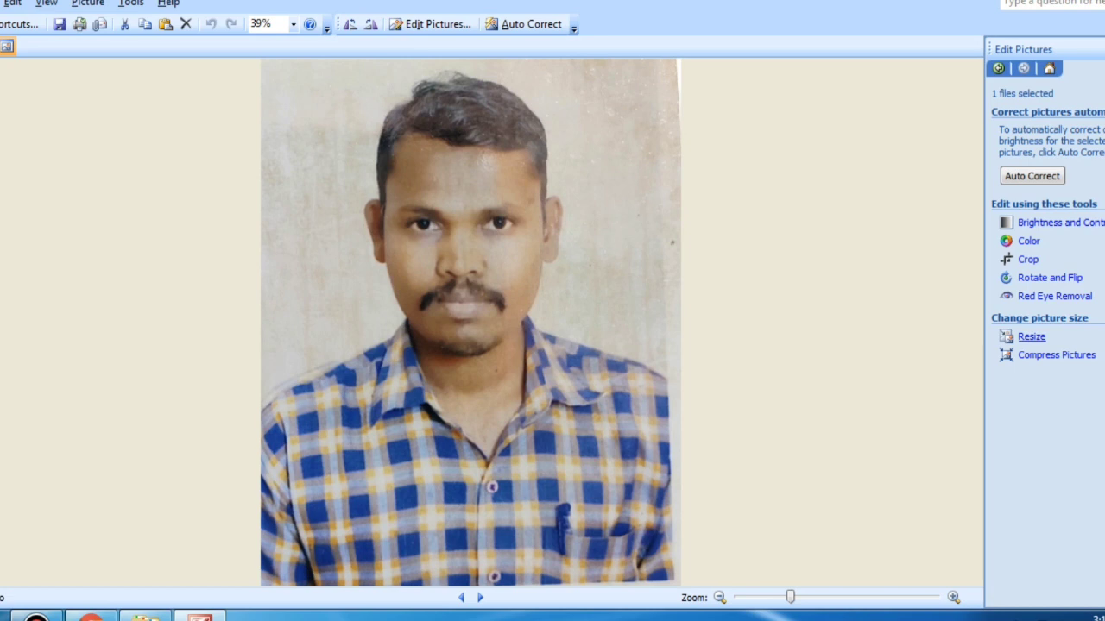
Step: Resize the cropped photo to 20% of its original width and height, save it, and check its file size
click(1031, 336)
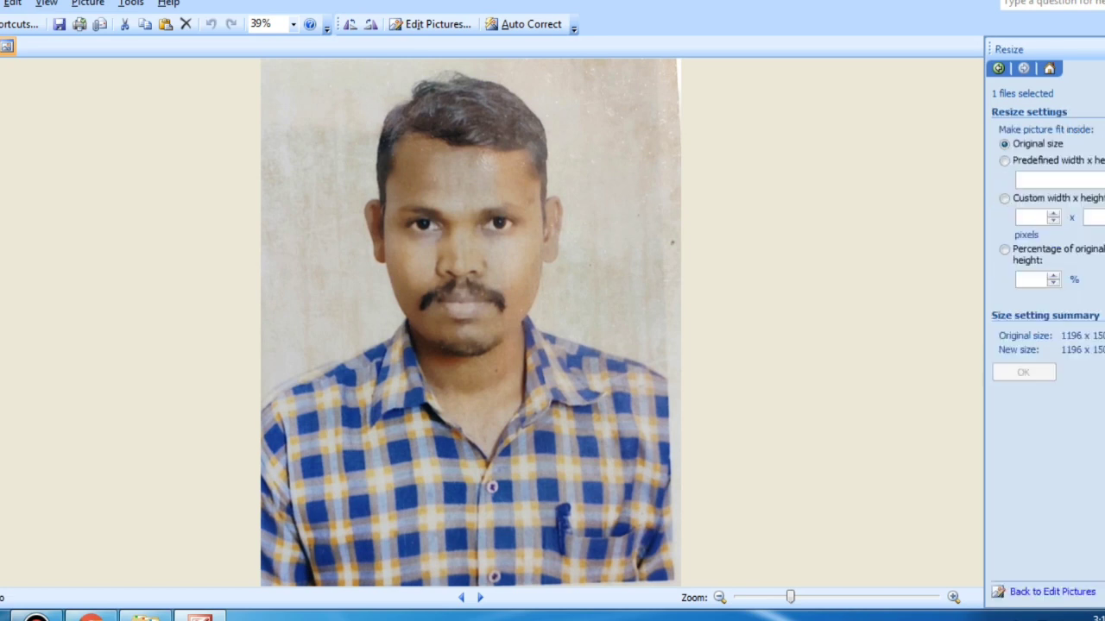
click(1031, 279)
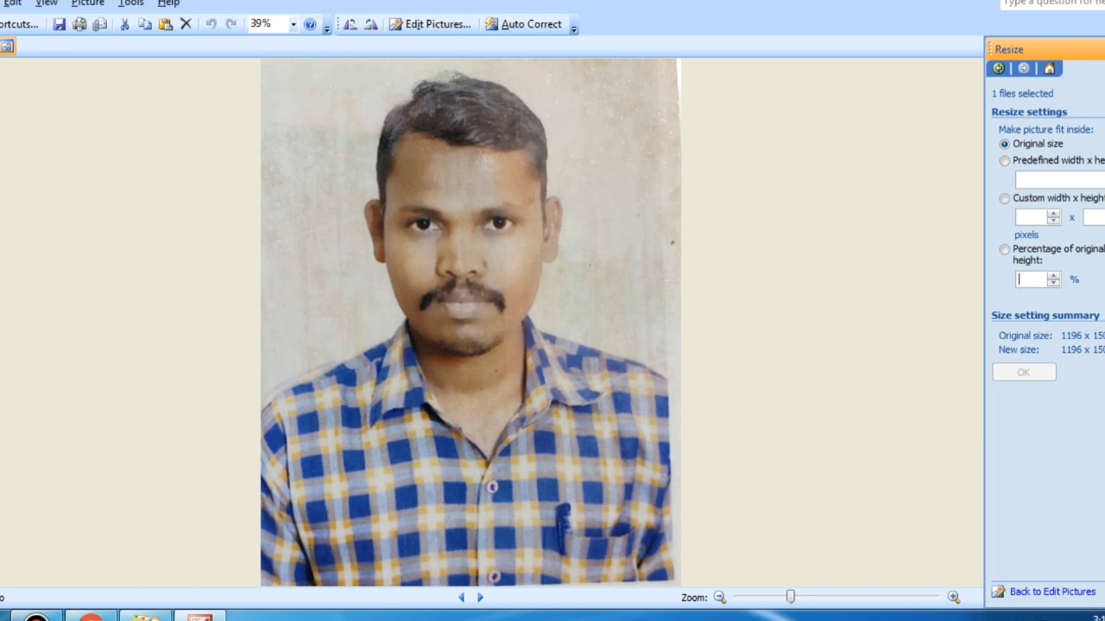
text(20)
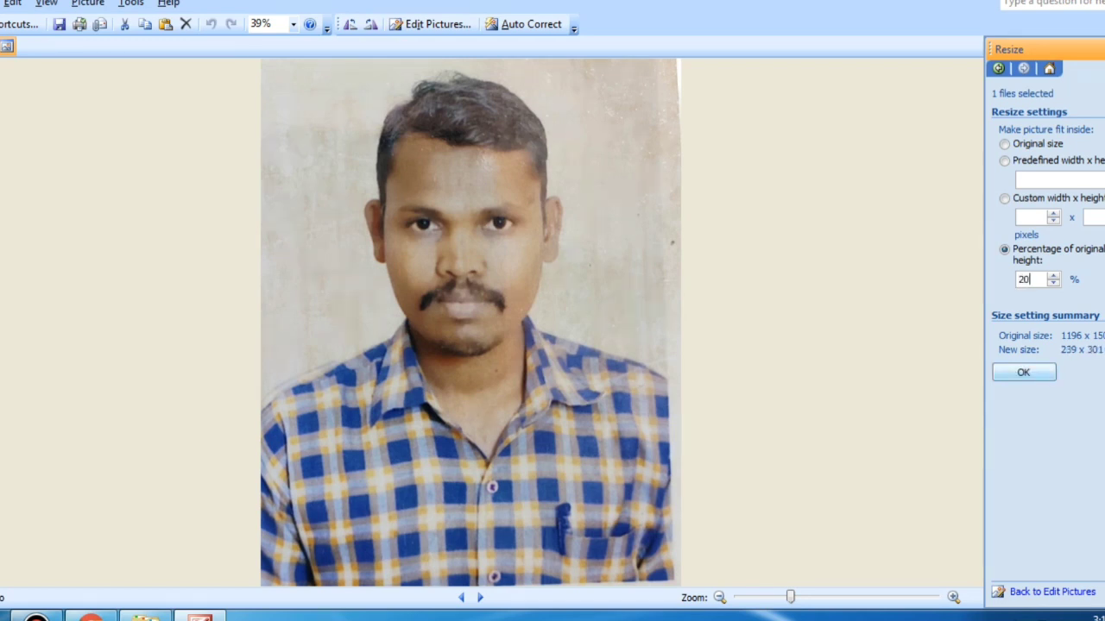
key(Return)
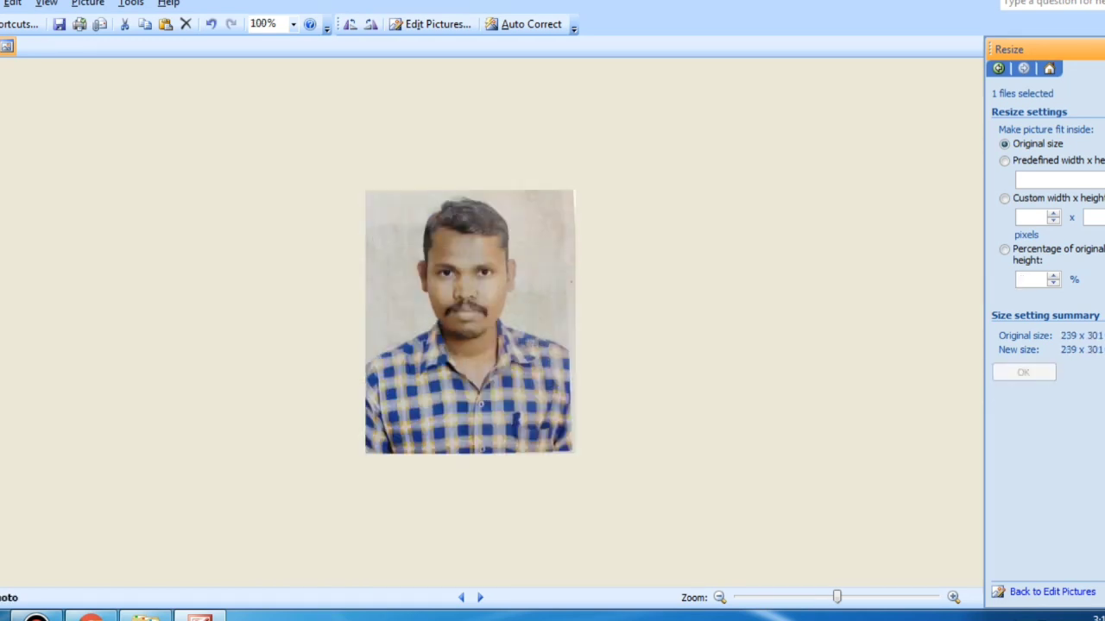
click(59, 24)
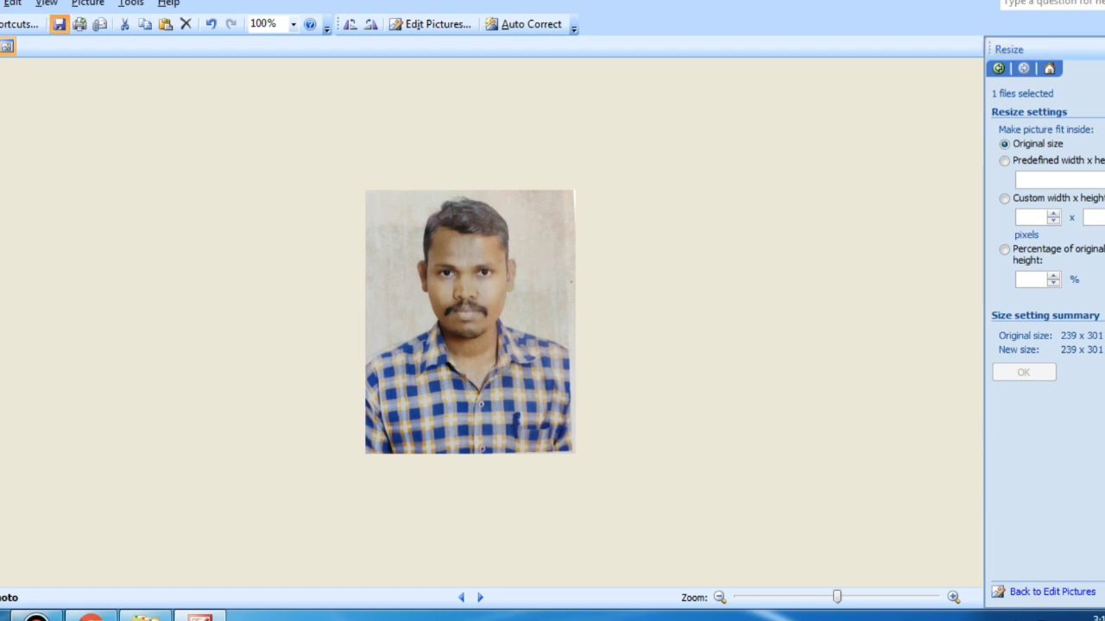
mouse_move(510, 362)
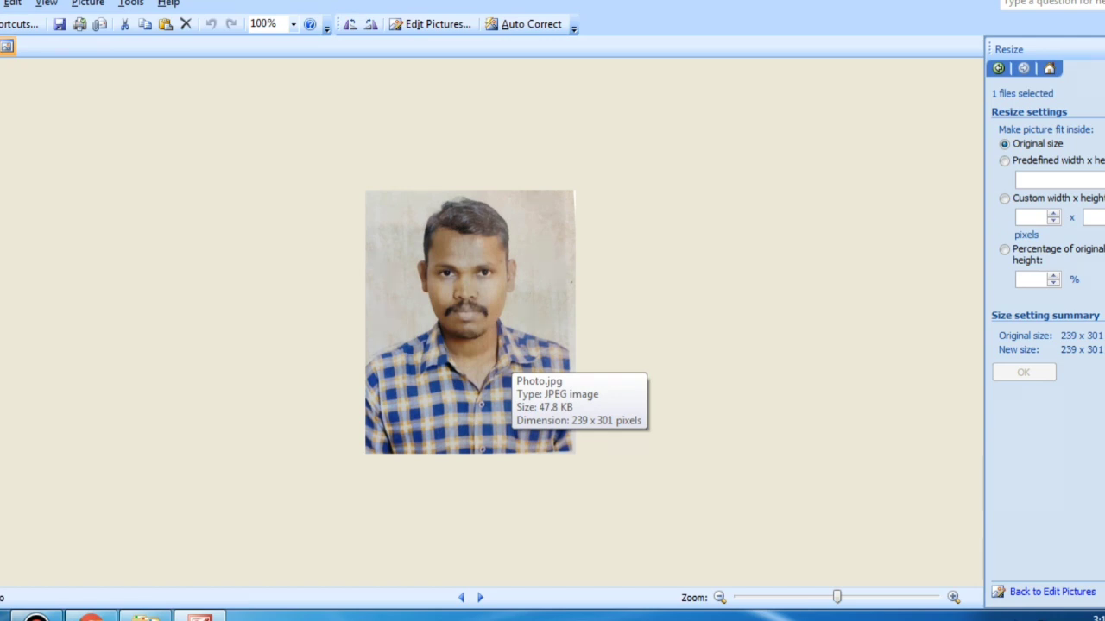
Step: Enlarge the photo to 120% of its current size and save it
click(432, 24)
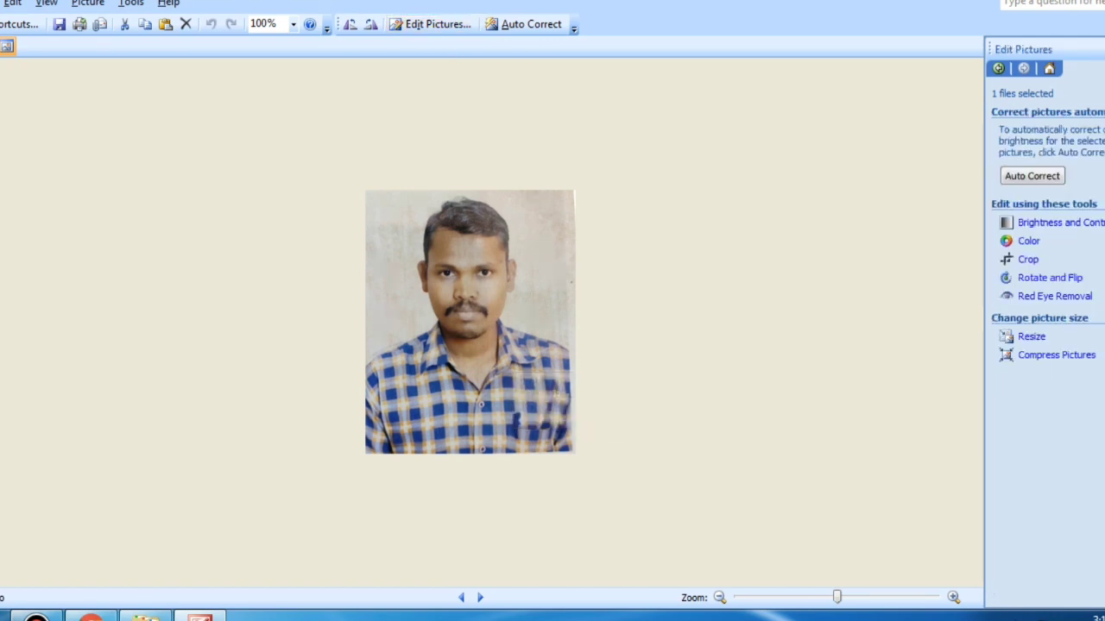
click(1032, 336)
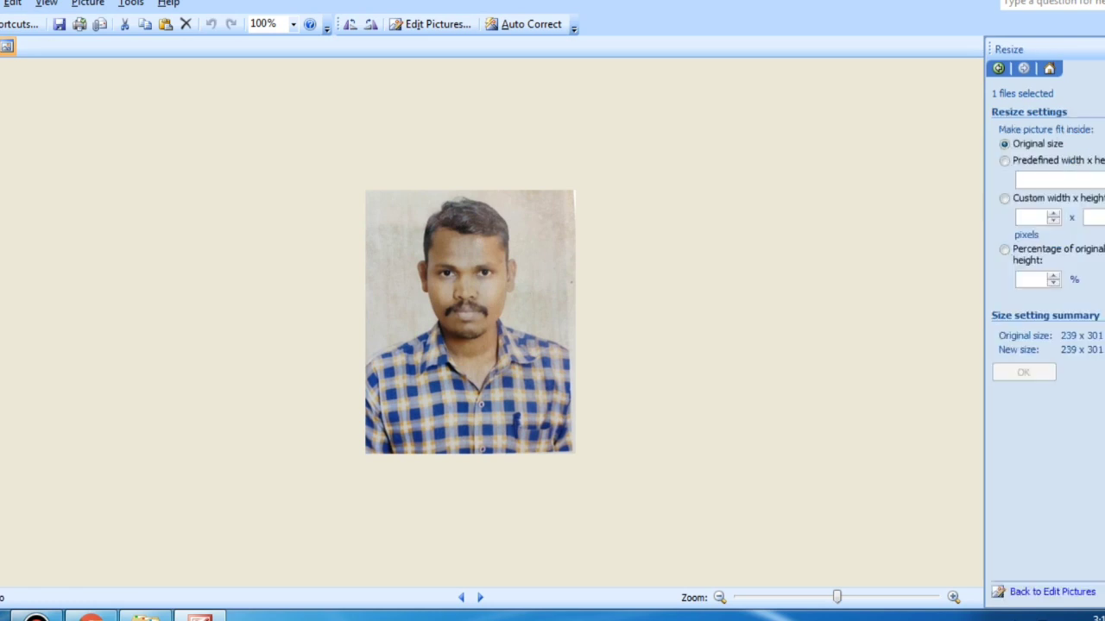
text(120)
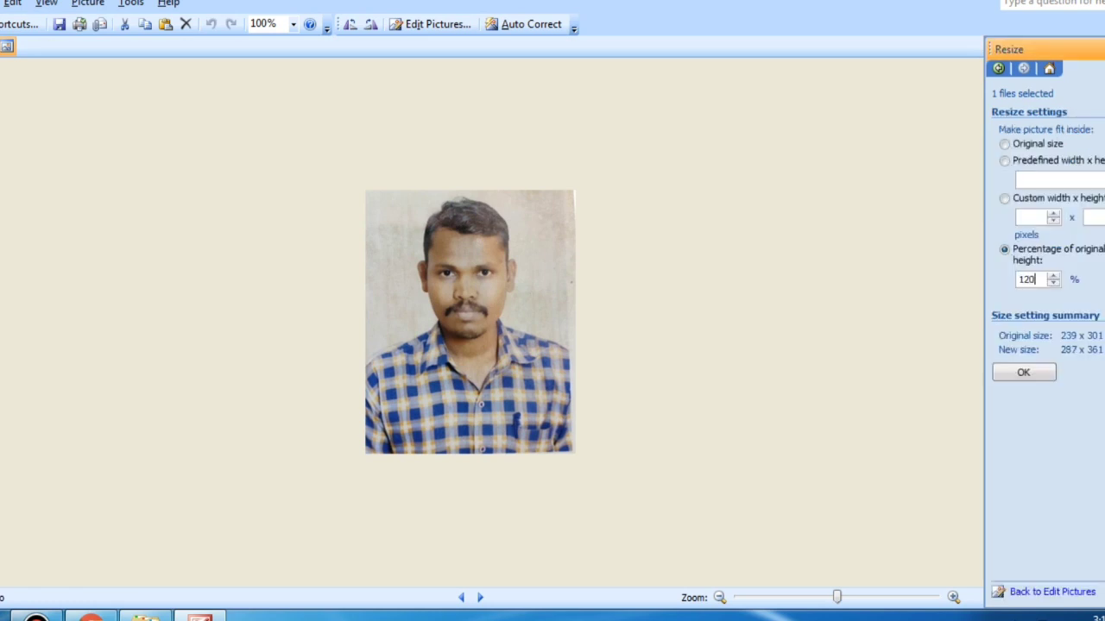
key(Return)
click(59, 24)
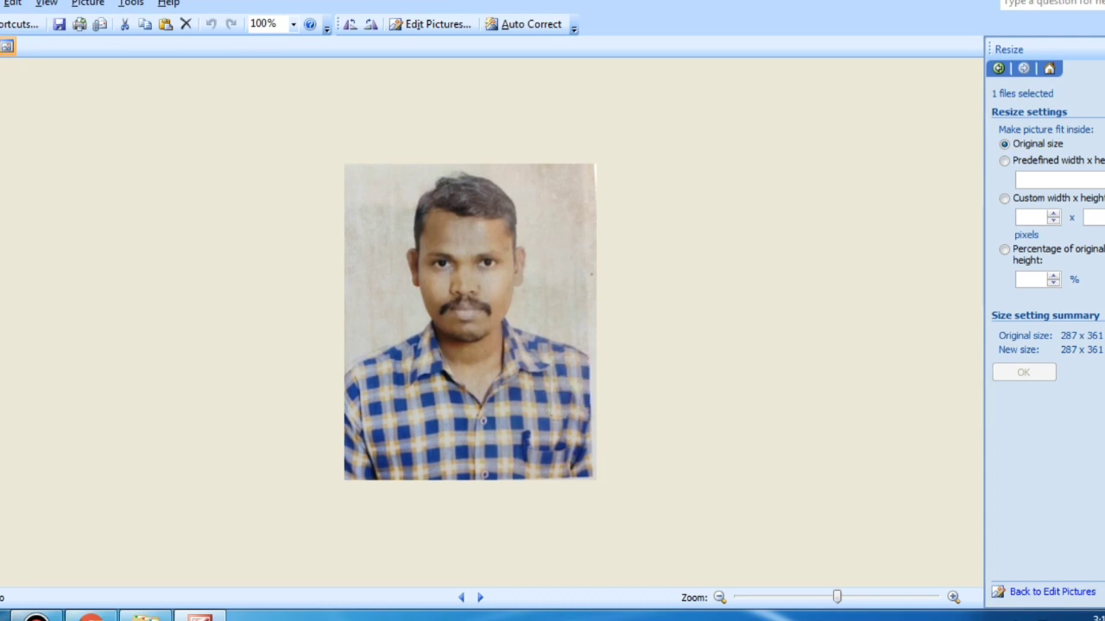
Step: Reduce the photo to 70% of its current size, save it, and close the picture editor and the My Documents folder
click(430, 24)
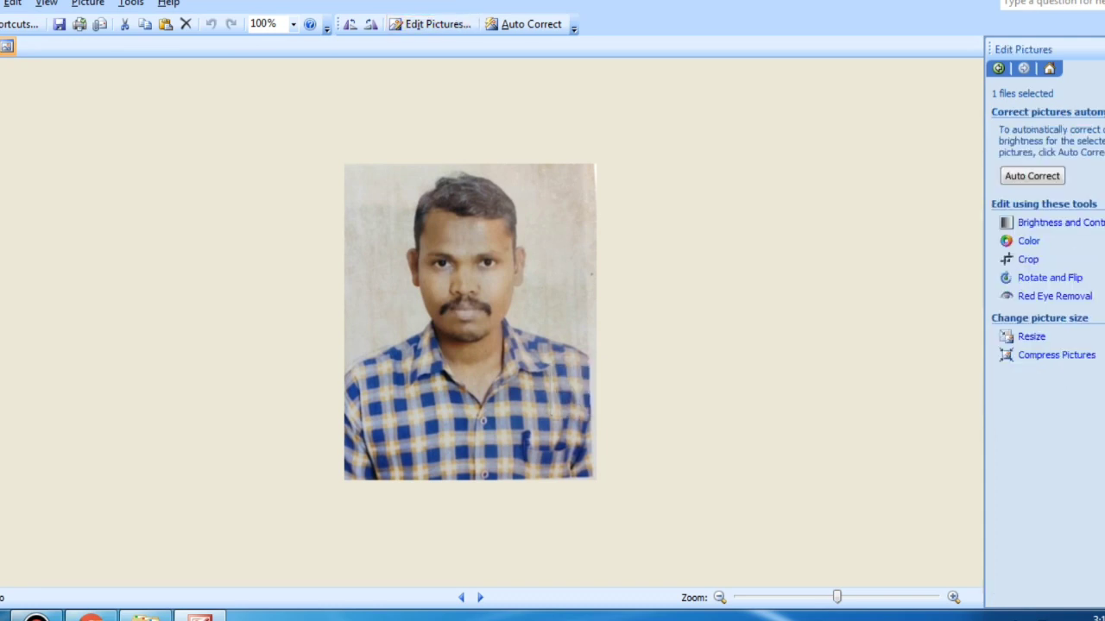
click(1031, 336)
click(1029, 280)
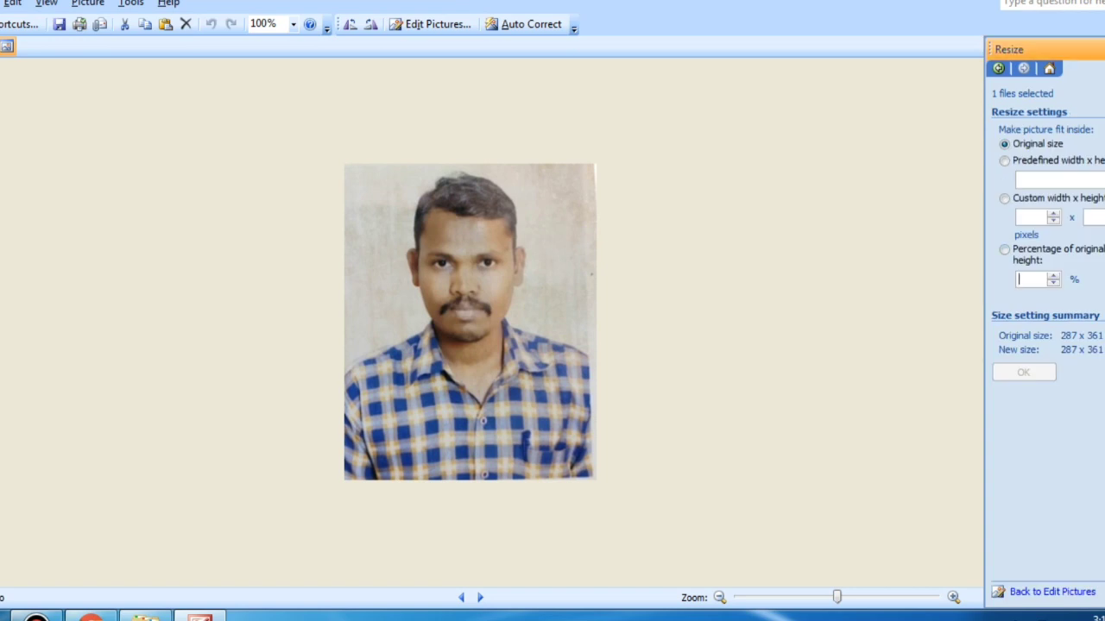
text(70)
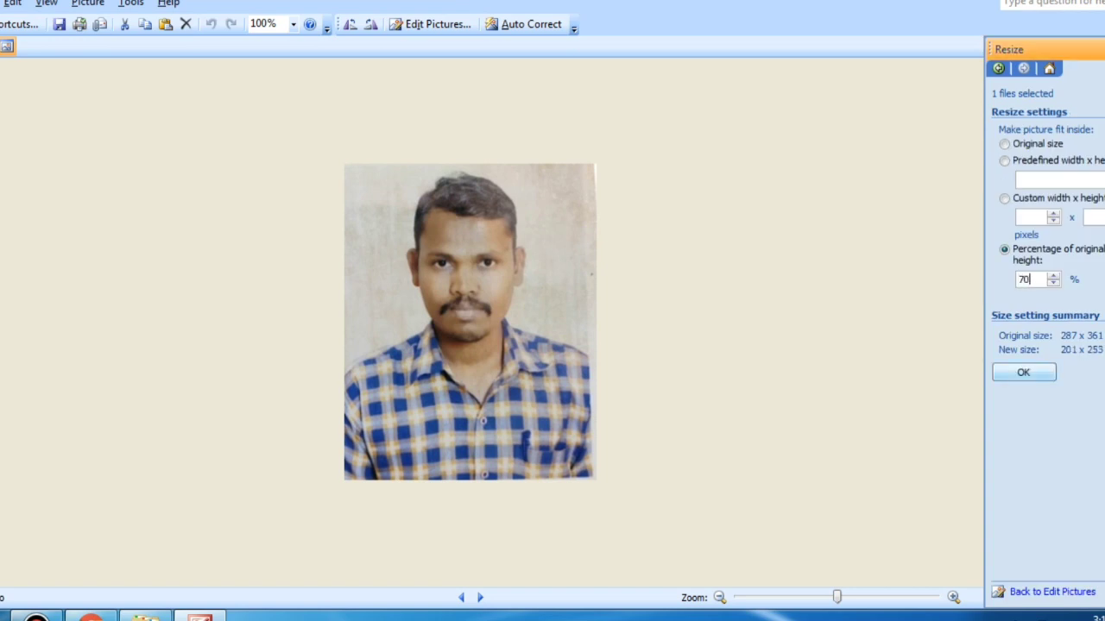
key(Return)
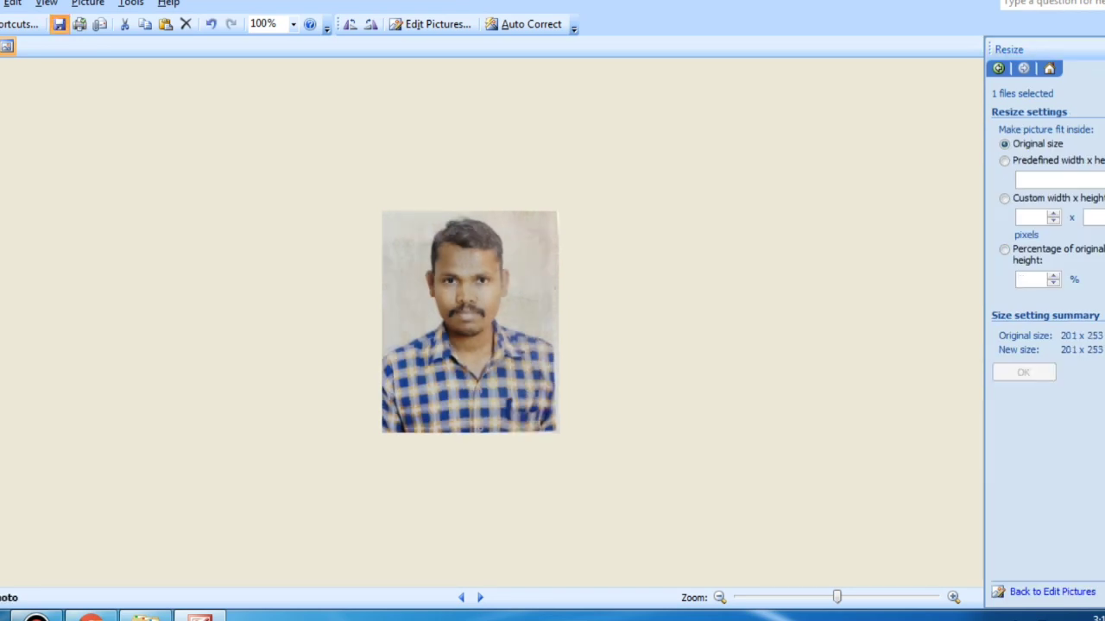
click(59, 24)
key(alt+F4)
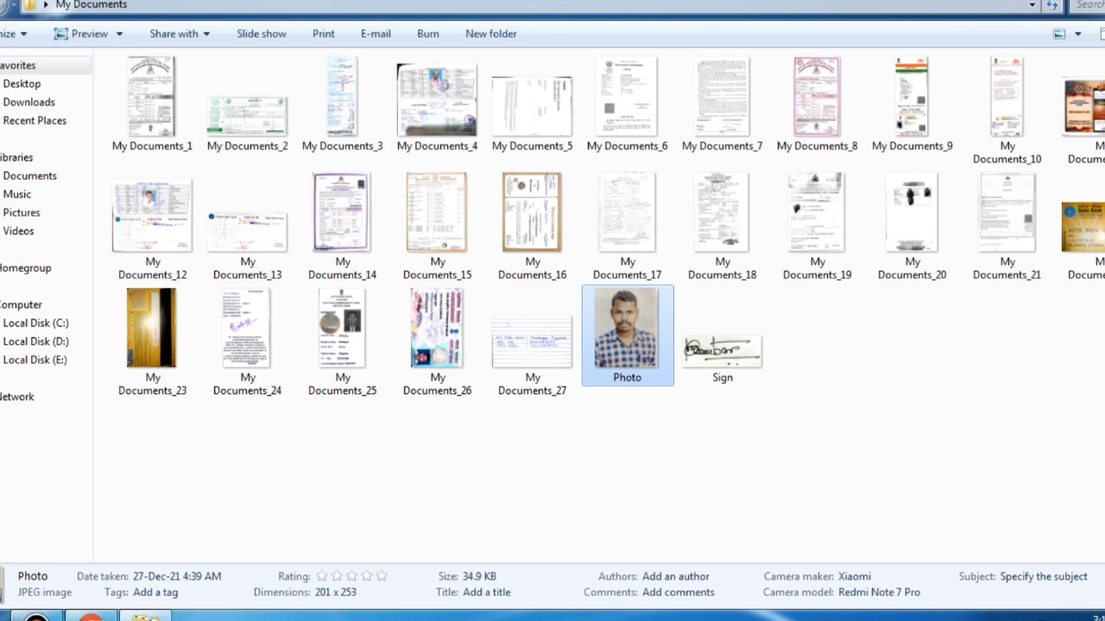
key(alt+F4)
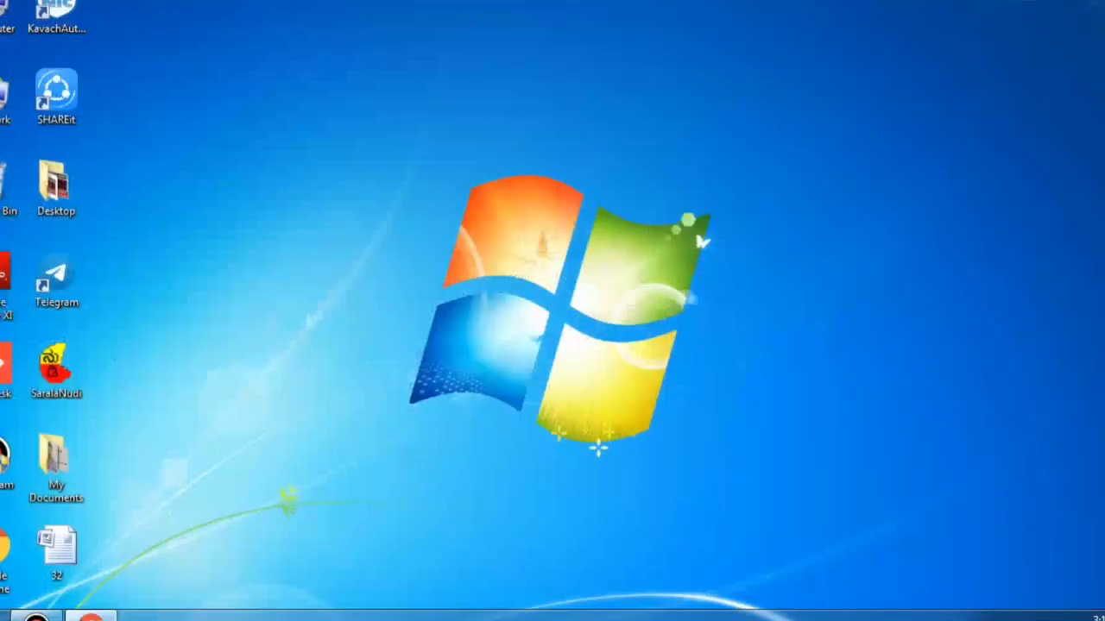
Step: Switch back to the recruitment form in the browser and choose the Photo file from My Documents for the passport-size photo
key(alt+Tab)
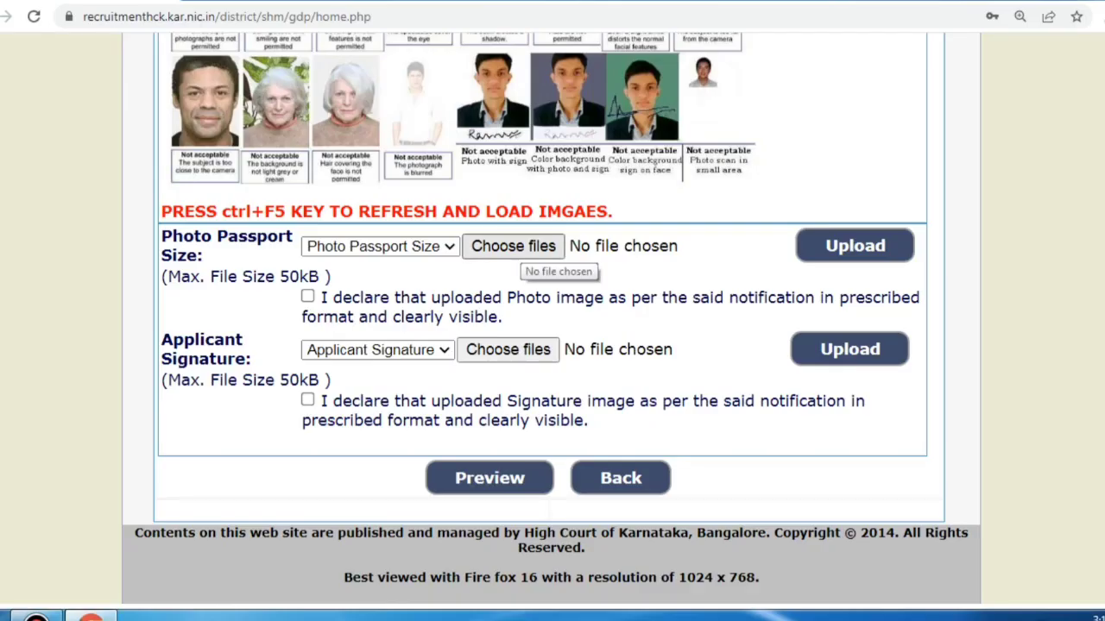
click(512, 246)
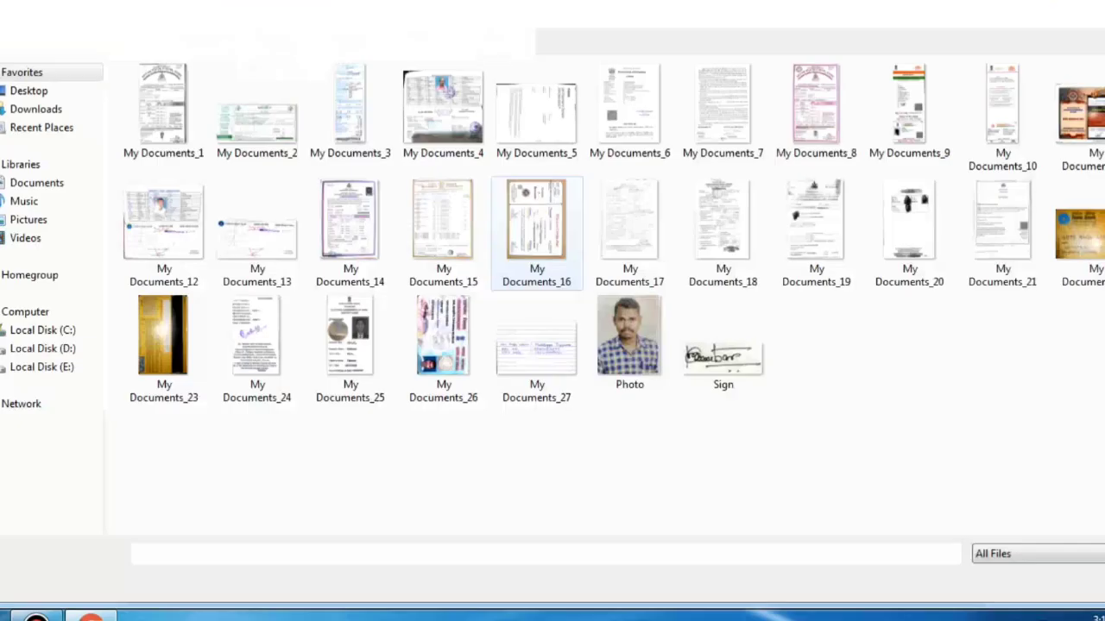
click(29, 91)
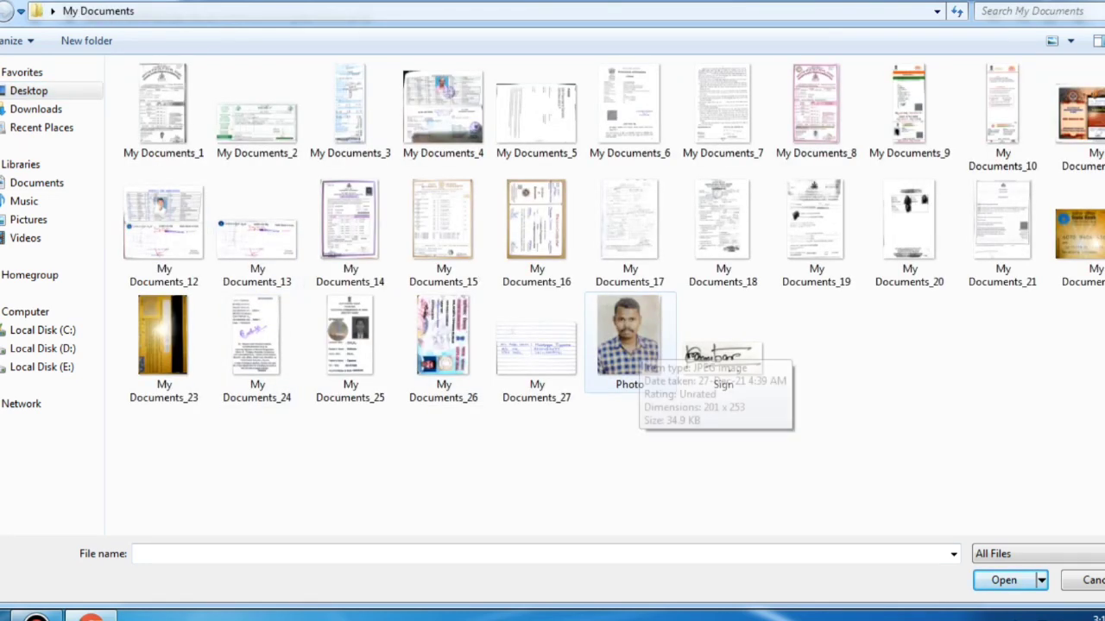
click(629, 341)
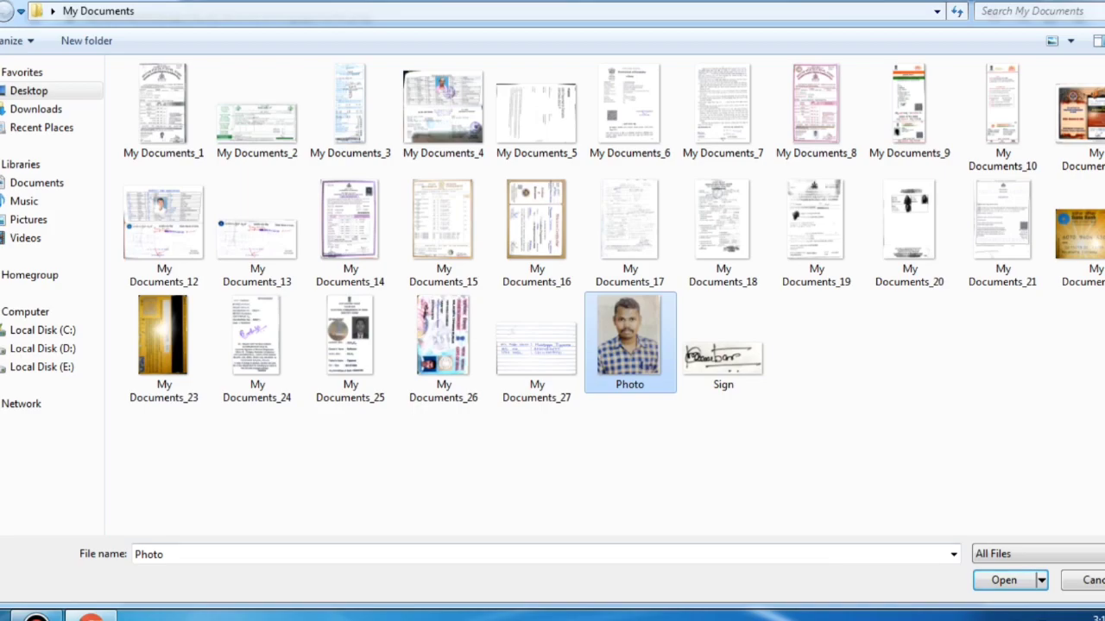
key(Return)
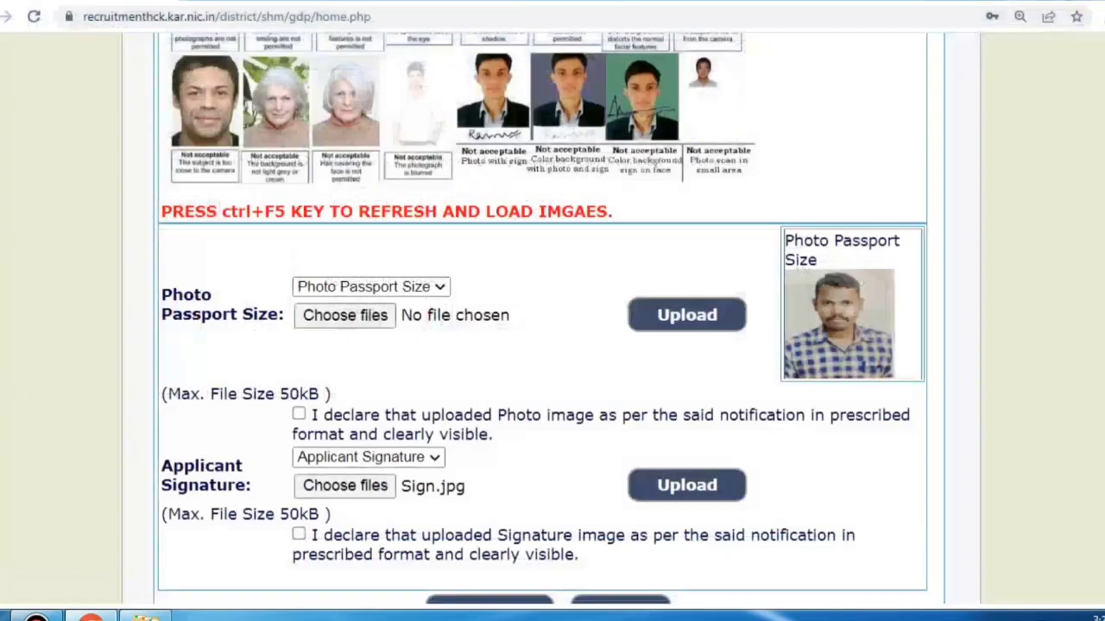
Step: Accept the declaration that the uploaded photo image is in the prescribed format and clearly visible
scroll(552, 310, down, 2)
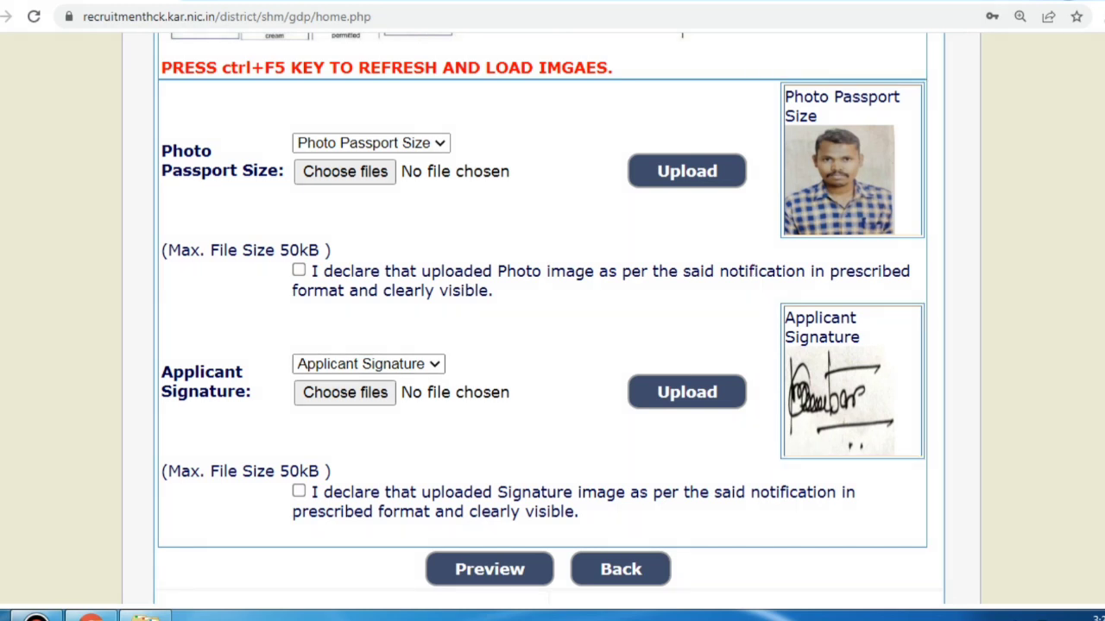
click(299, 270)
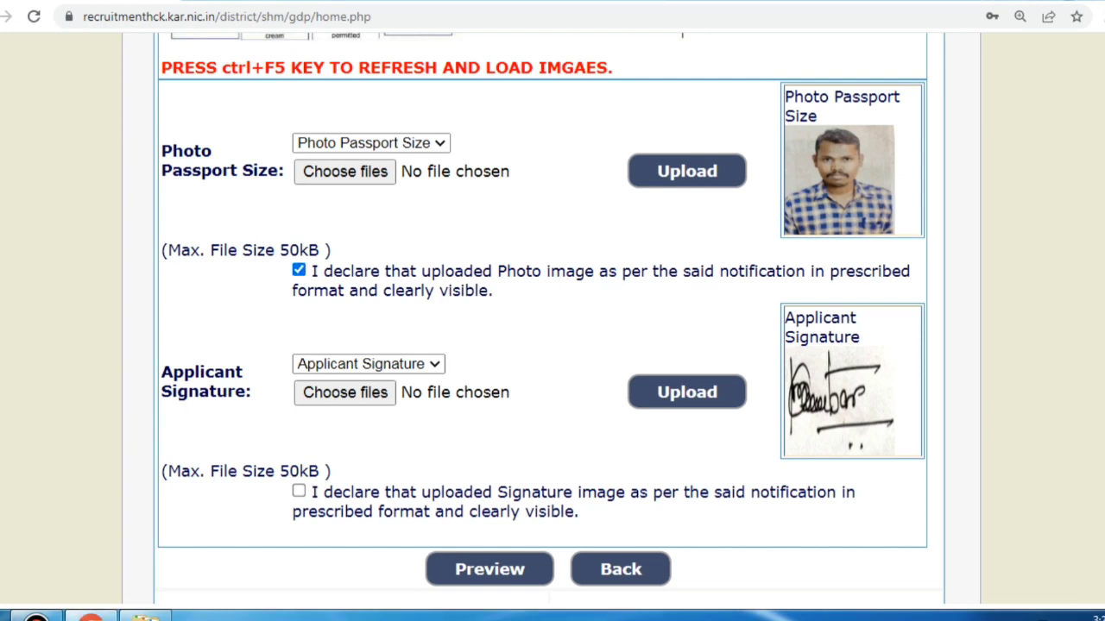
Step: Accept the signature image declaration, then in the application preview accept the declaration that the information is true
click(298, 491)
scroll(552, 345, down, 1)
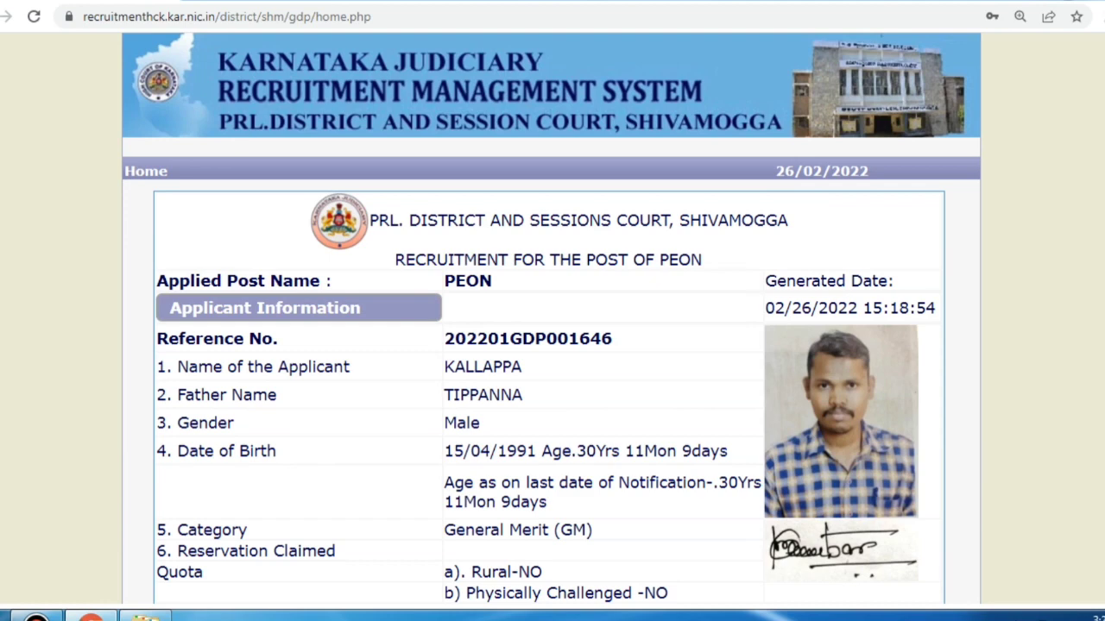
scroll(552, 345, down, 15)
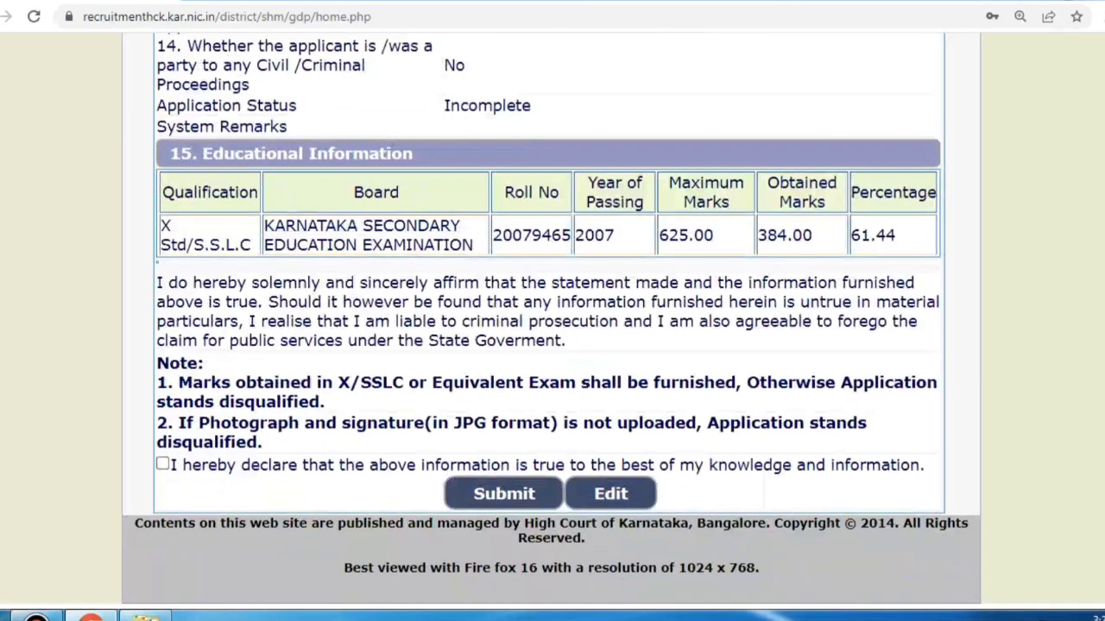
click(162, 466)
Step: Review the applicant's personal, reservation, address and educational details in the application preview
scroll(553, 345, up, 15)
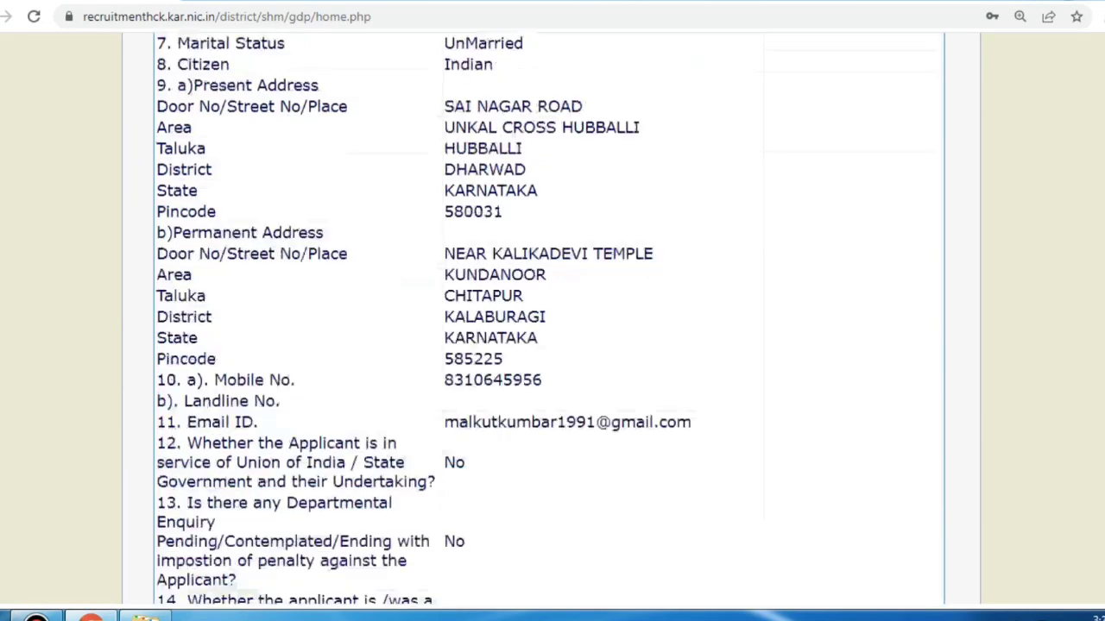
scroll(553, 345, down, 3)
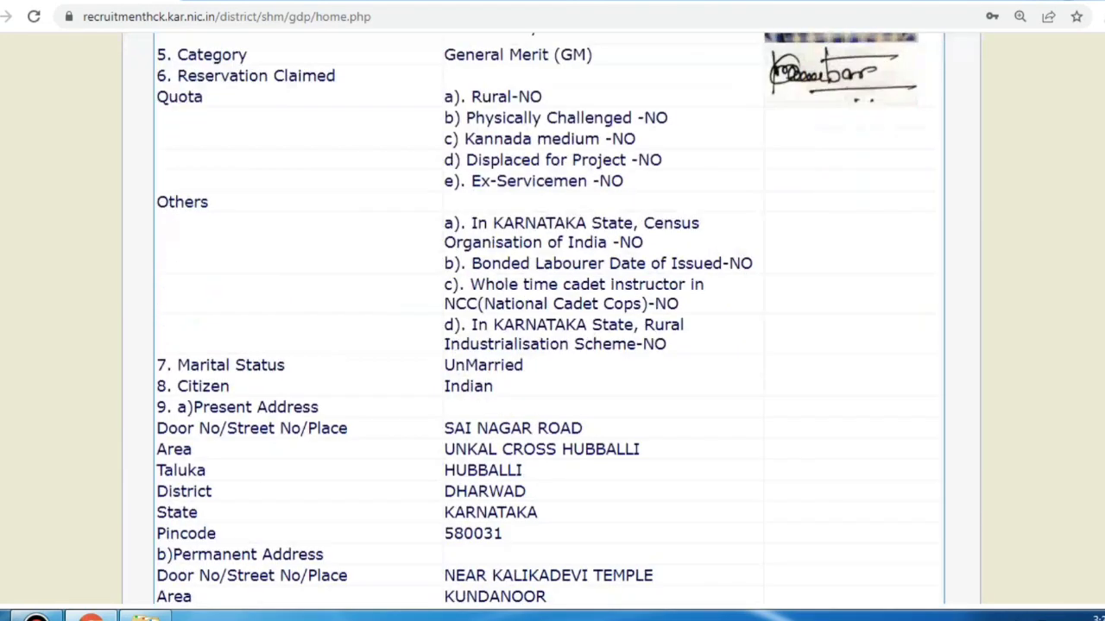
scroll(553, 345, down, 4)
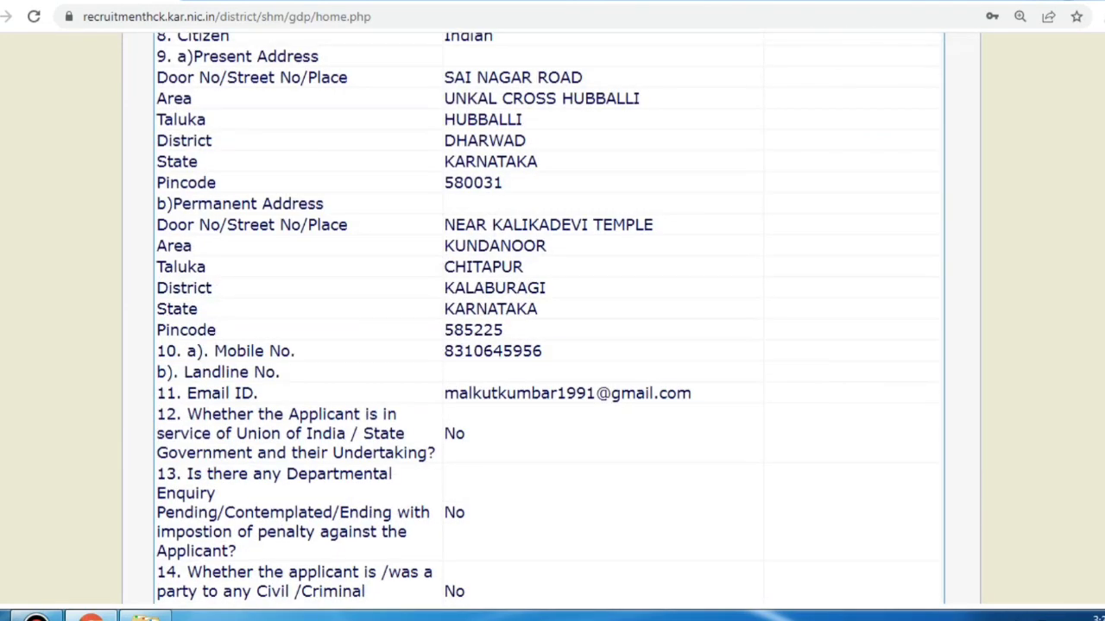
scroll(552, 345, down, 6)
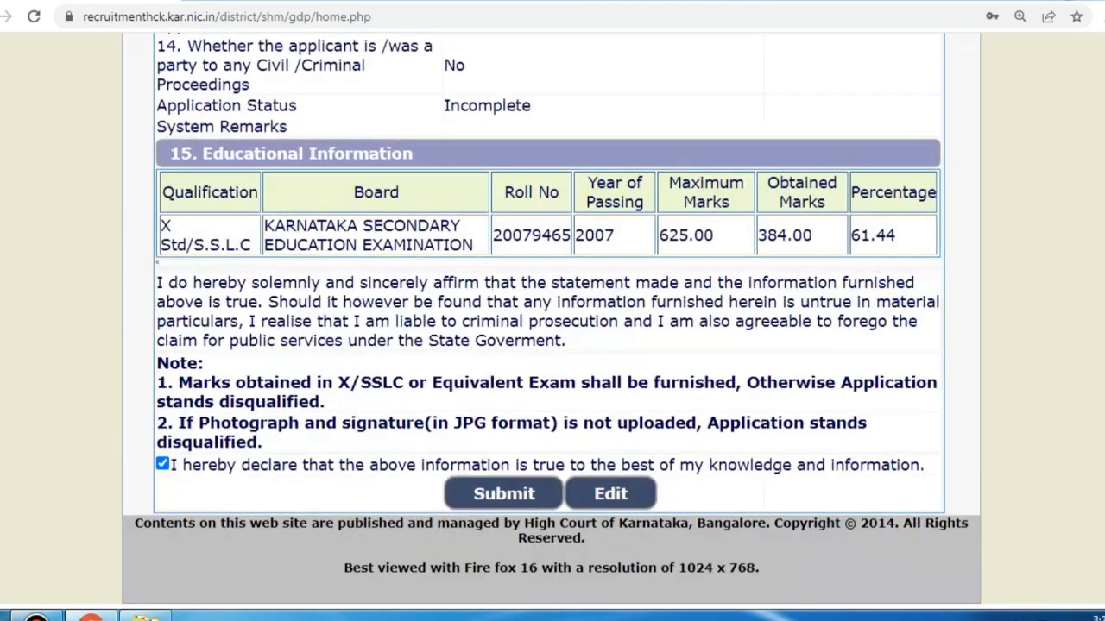
scroll(553, 345, up, 13)
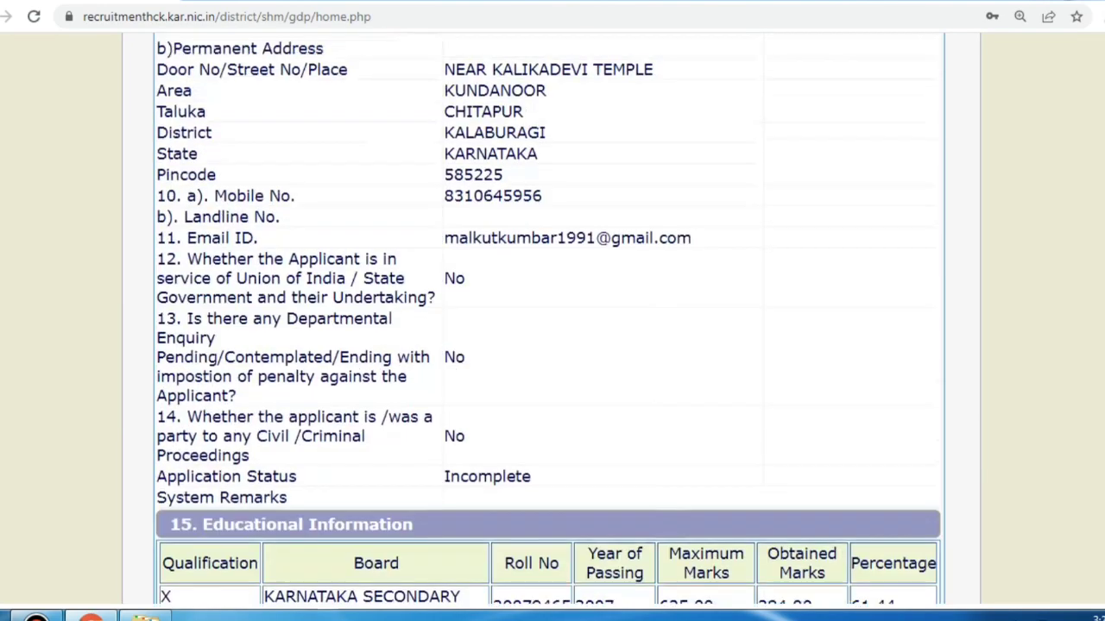
scroll(552, 345, down, 9)
scroll(553, 345, down, 4)
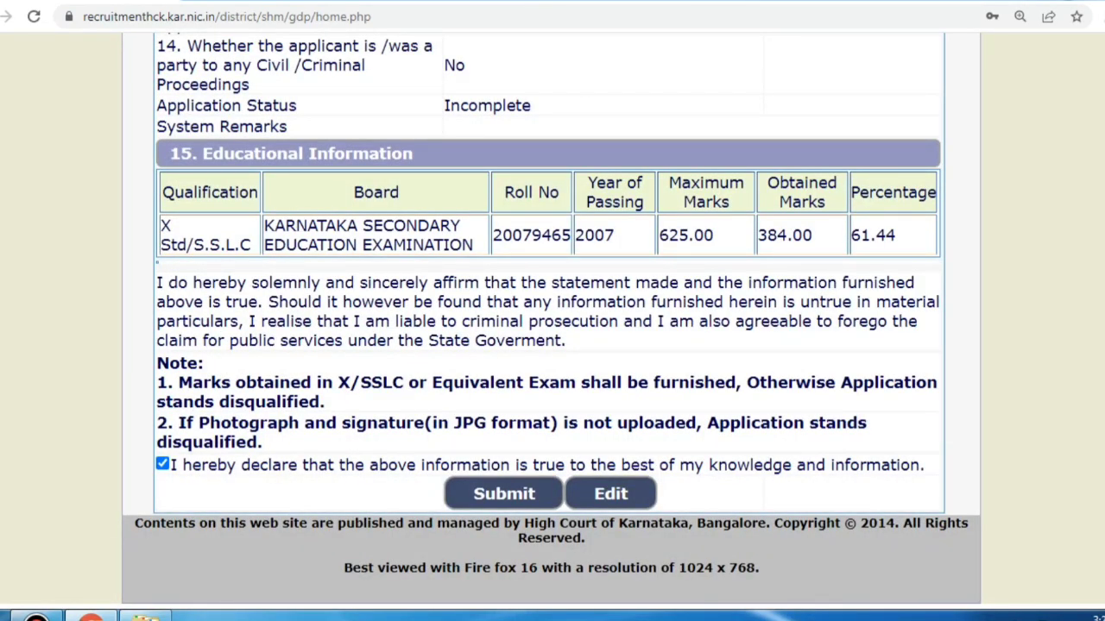
scroll(553, 345, up, 13)
scroll(552, 345, down, 13)
Step: Submit the application and read through the submitted form and its instructions to candidates
key(Return)
scroll(552, 346, down, 10)
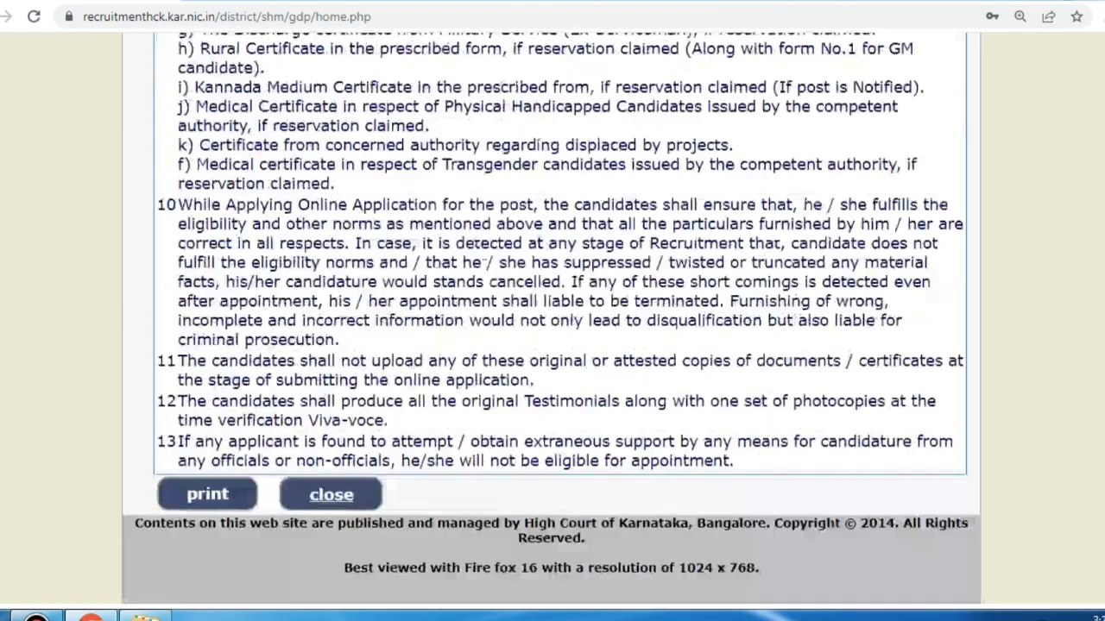
scroll(553, 345, up, 10)
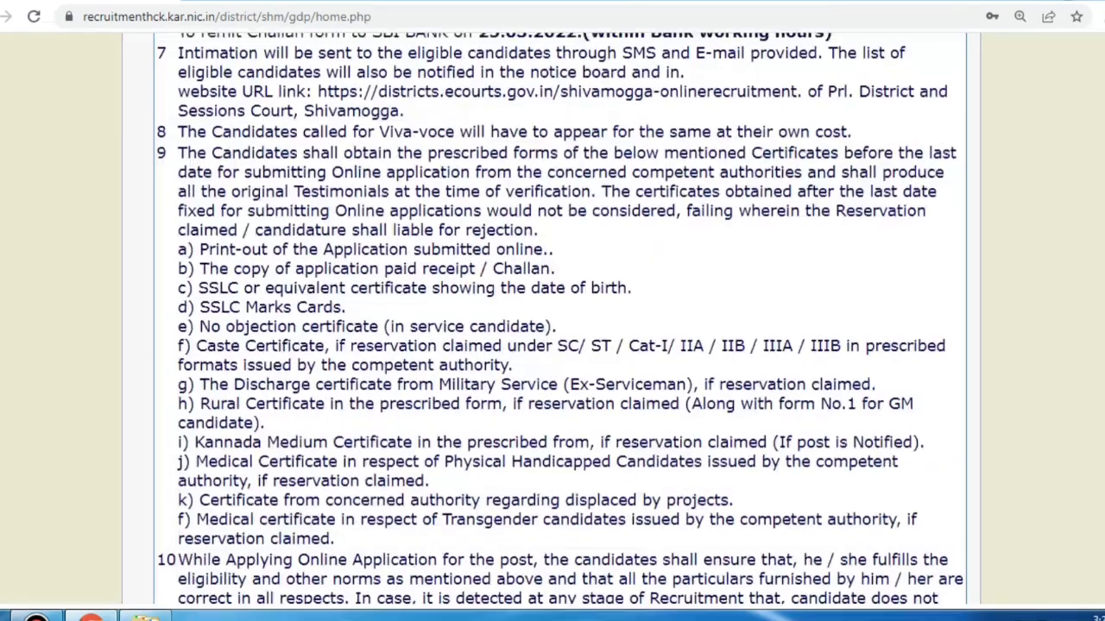
scroll(552, 346, up, 10)
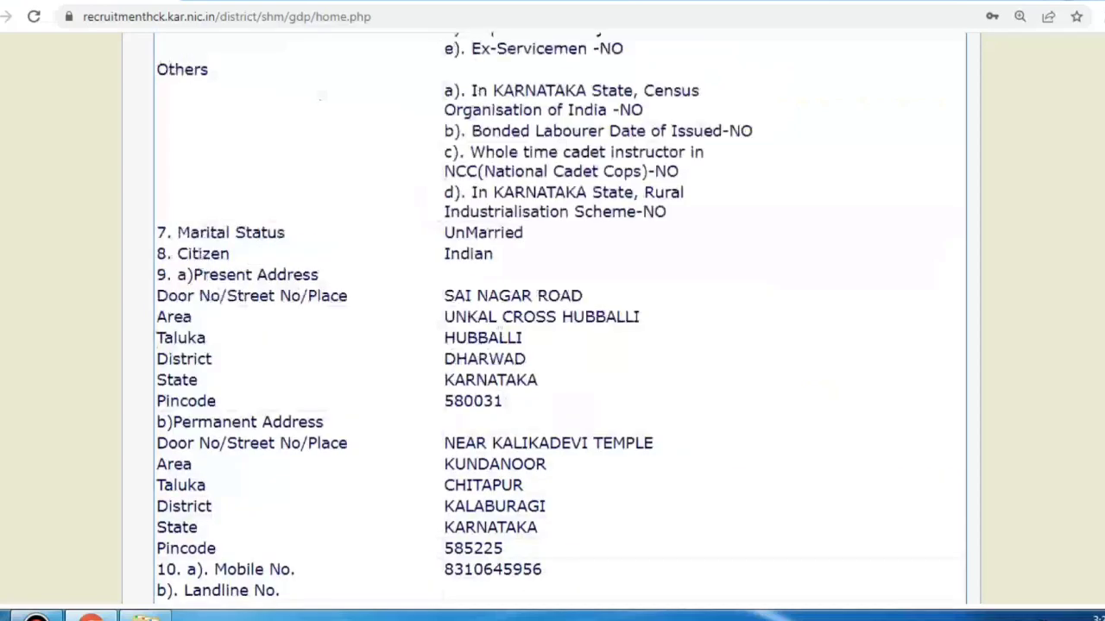
scroll(552, 345, down, 12)
scroll(553, 345, down, 10)
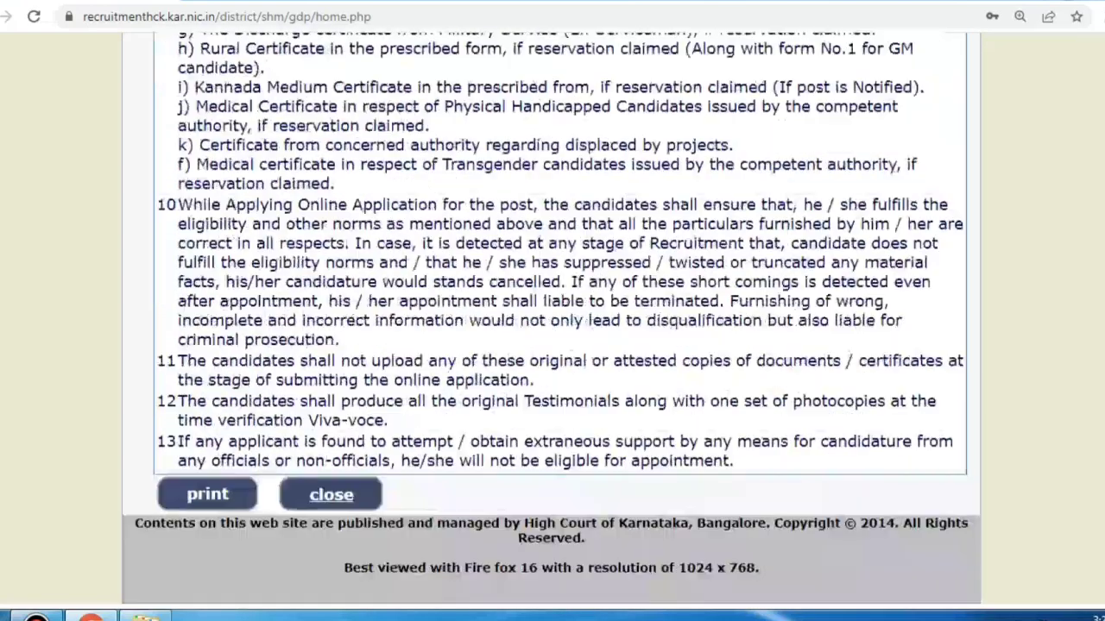
Step: Print the submitted application to PDF with a paper size other than Letter and save it on the Desktop
click(207, 494)
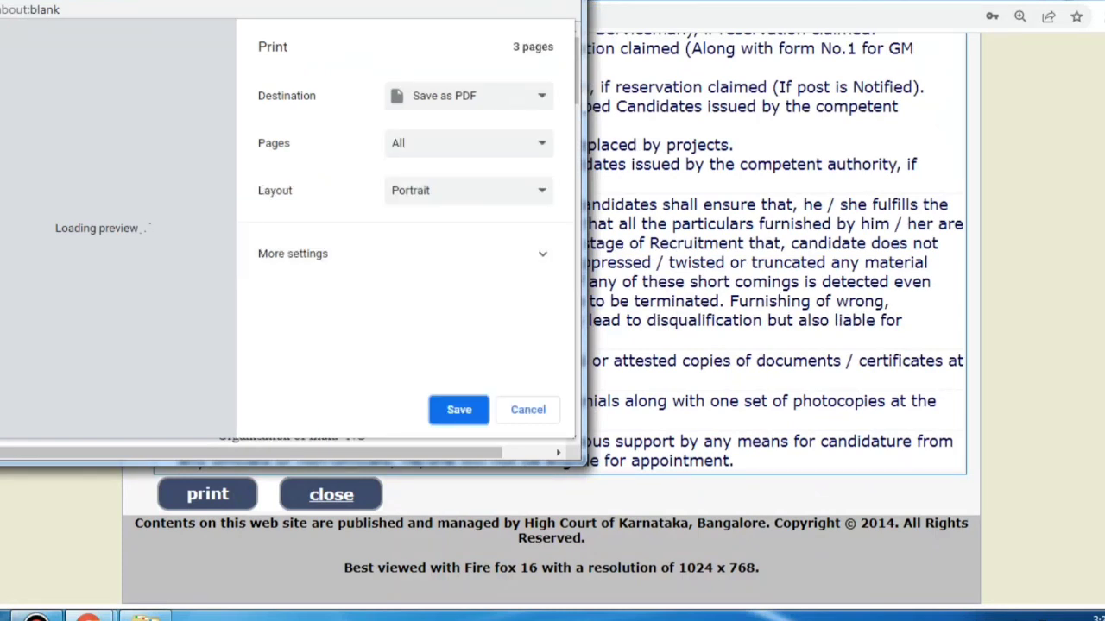
key(Return)
key(Tab)
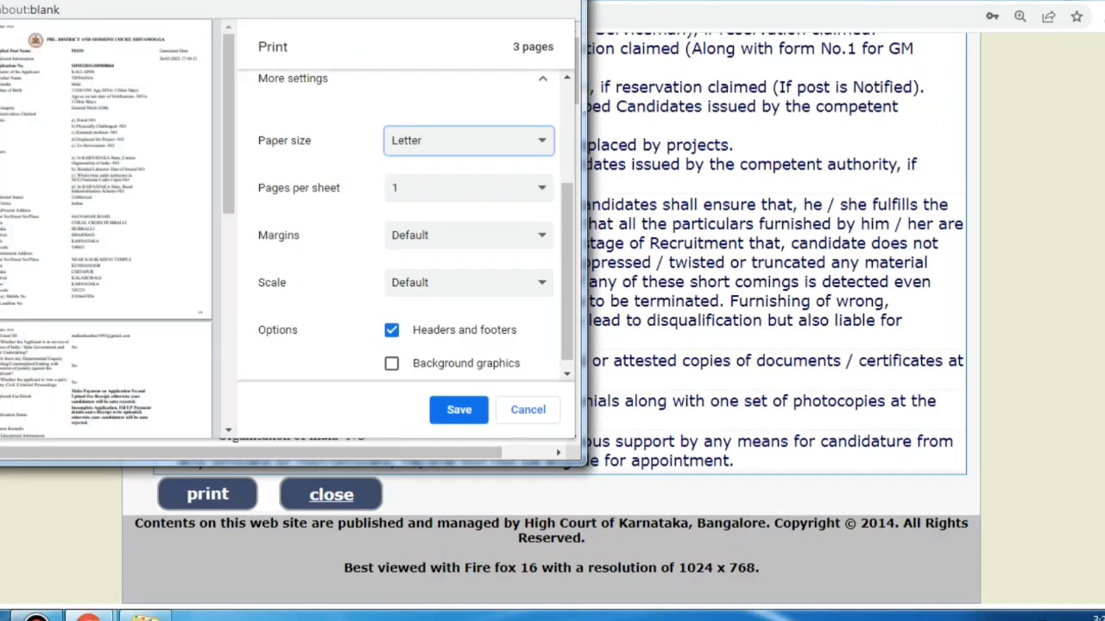
key(alt+Down)
key(Down)
key(Down)
key(Down)
key(Return)
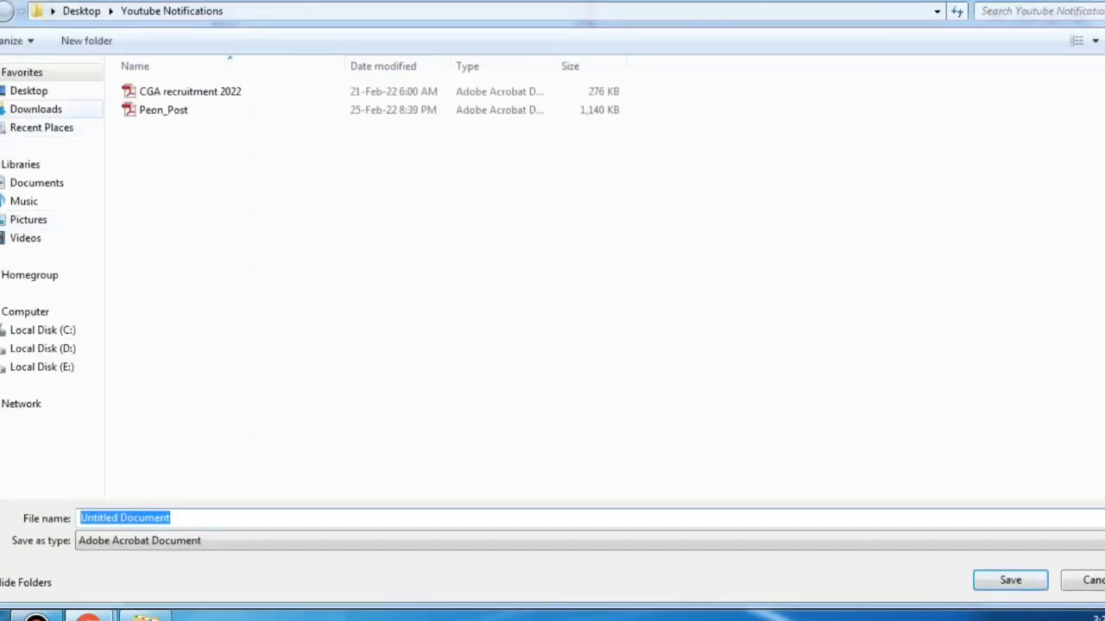
click(28, 91)
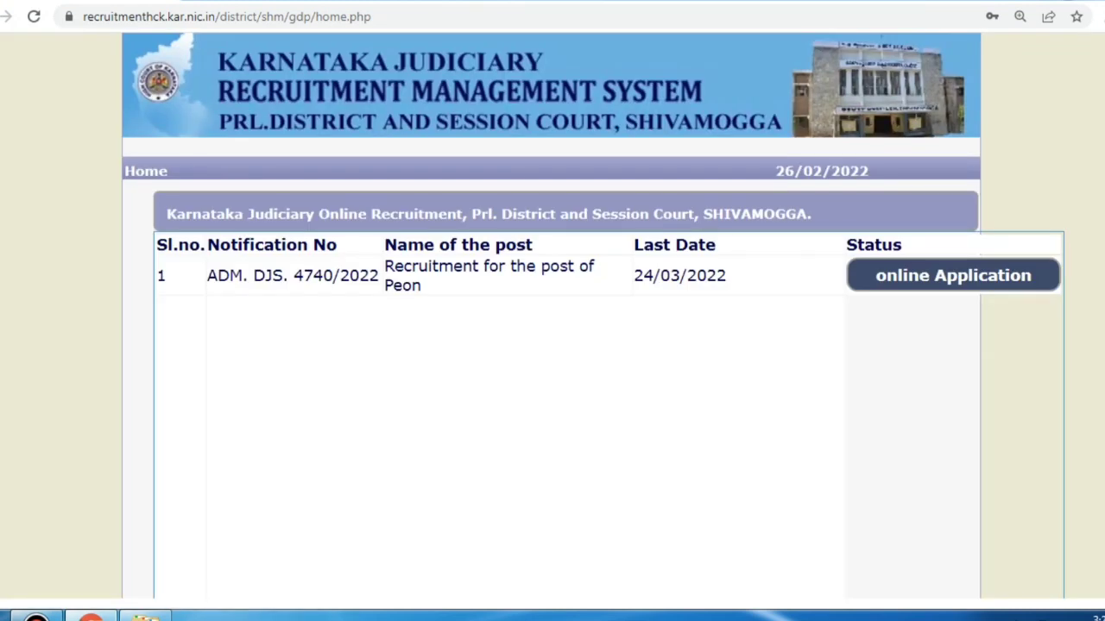
Step: In the online SBI payment section, enter the saved application number and the captcha text, and acknowledge the application number notice
scroll(552, 346, down, 5)
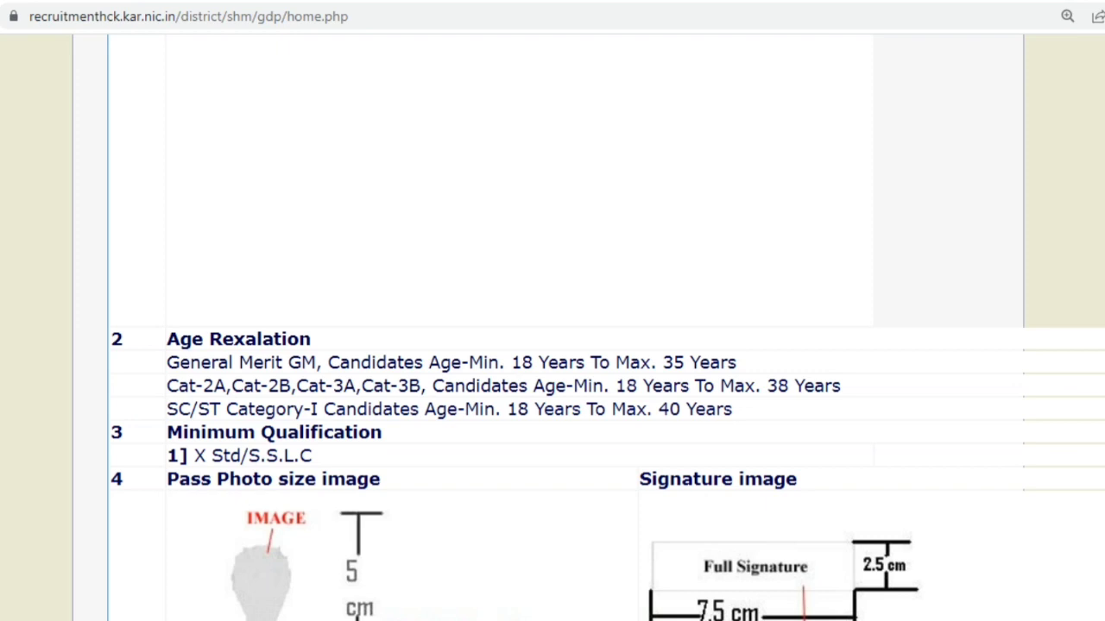
scroll(552, 345, down, 5)
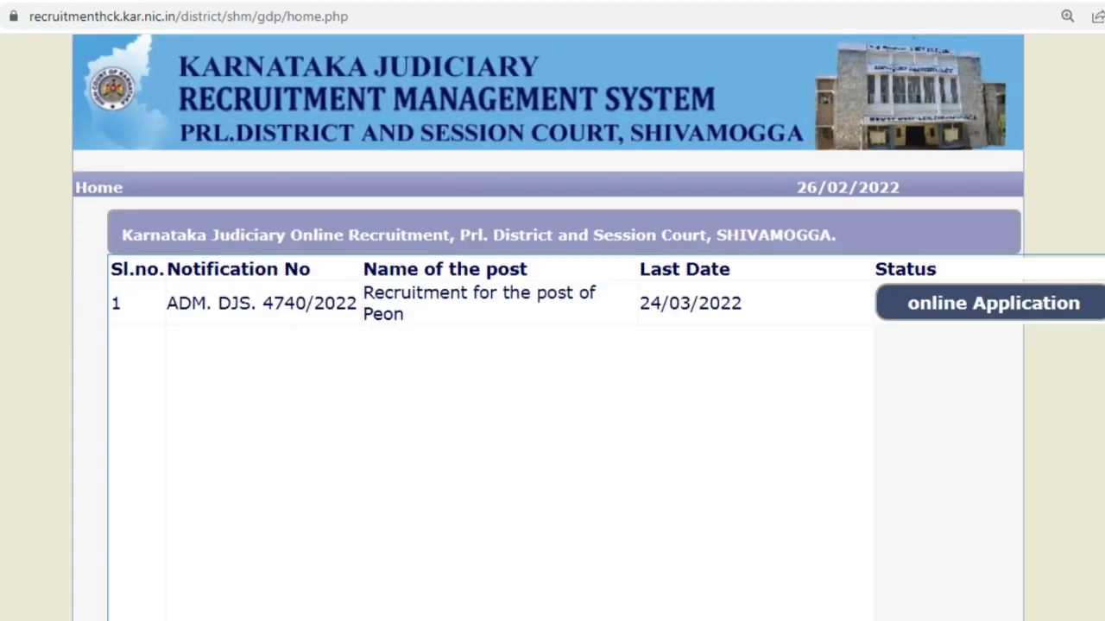
scroll(552, 346, down, 15)
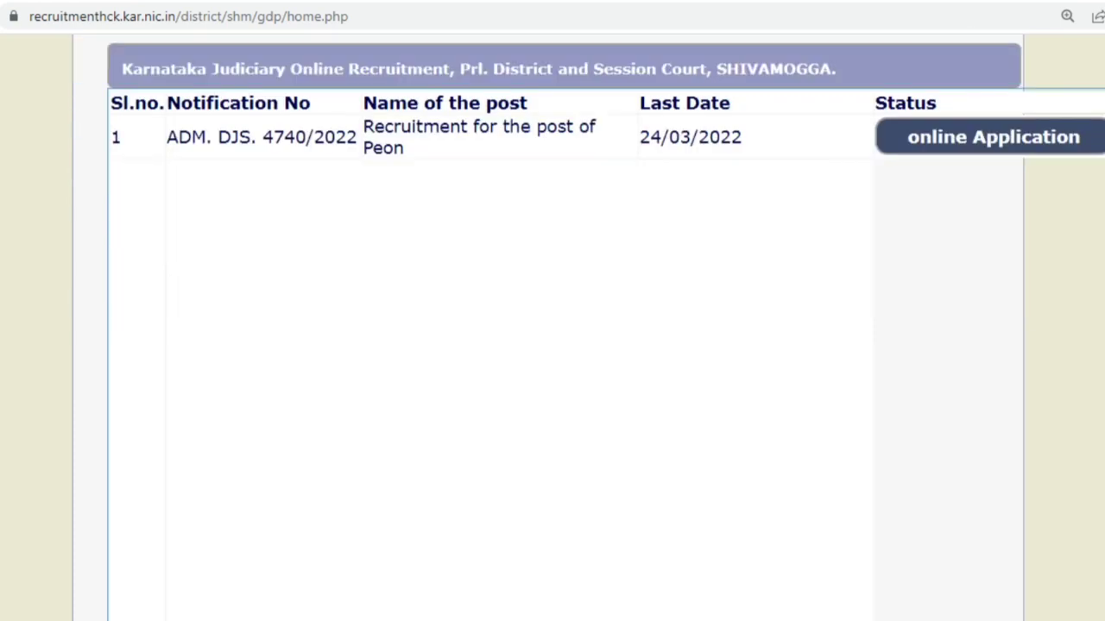
scroll(552, 346, down, 8)
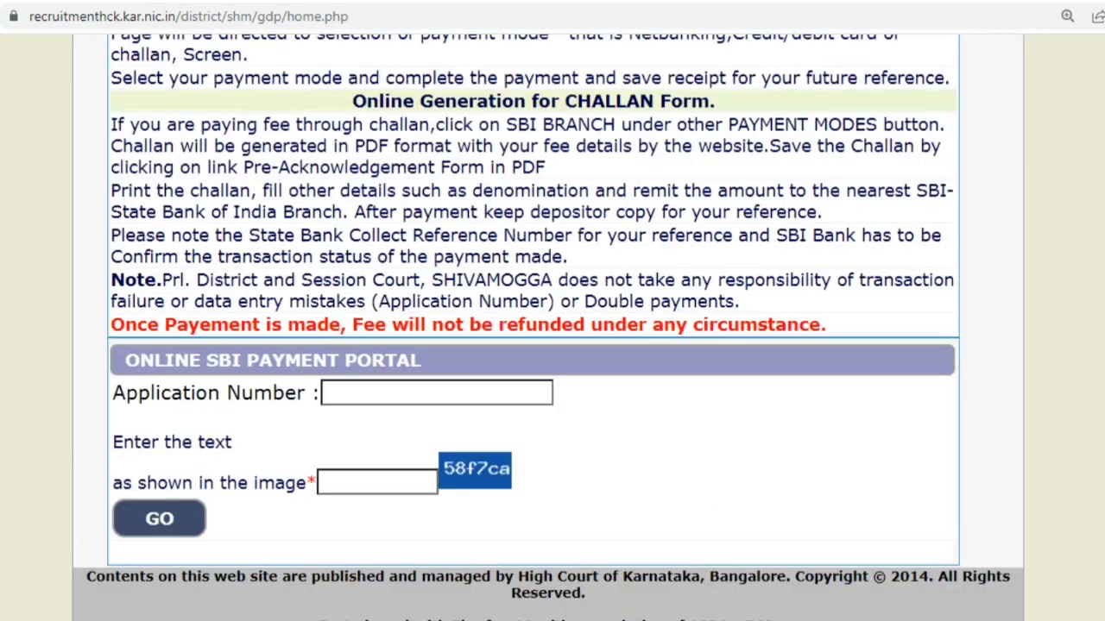
click(436, 392)
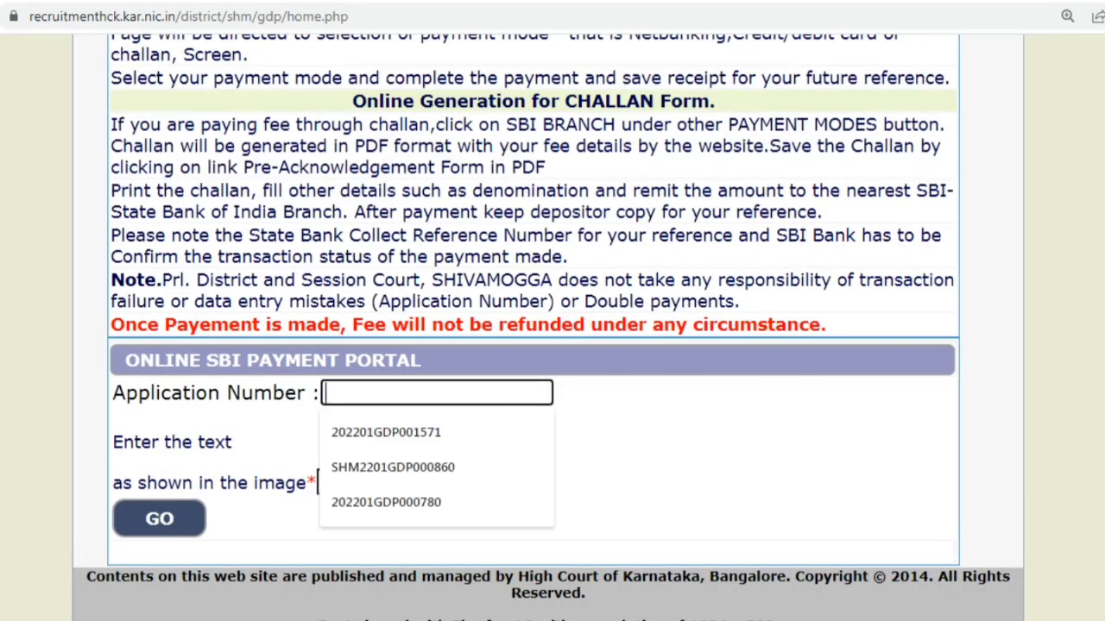
key(Down)
key(Down)
key(Return)
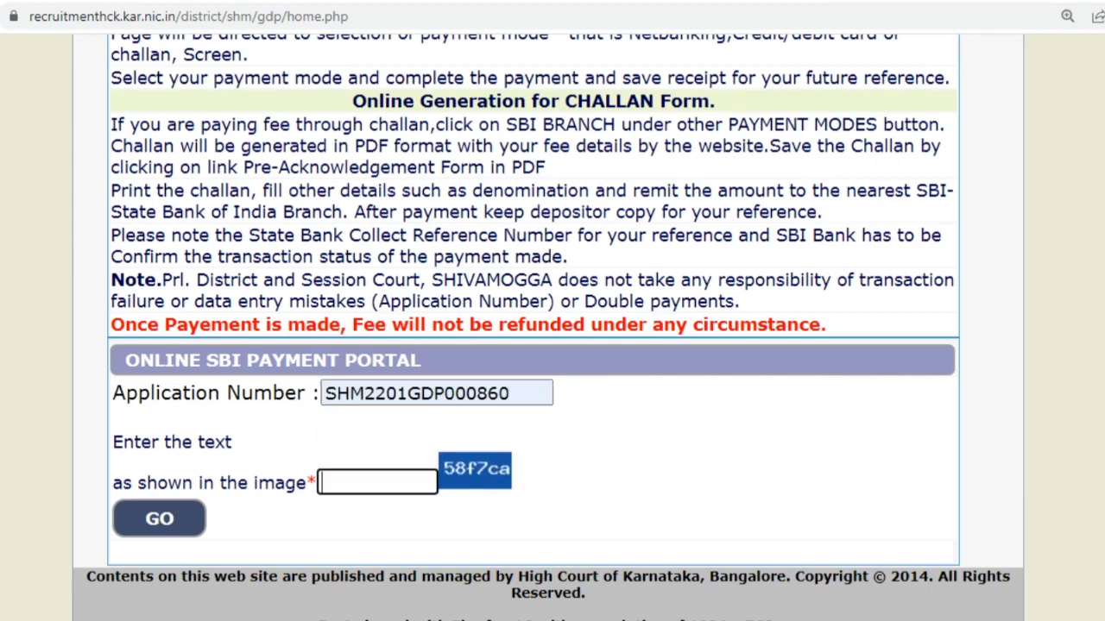
text(58f7ca)
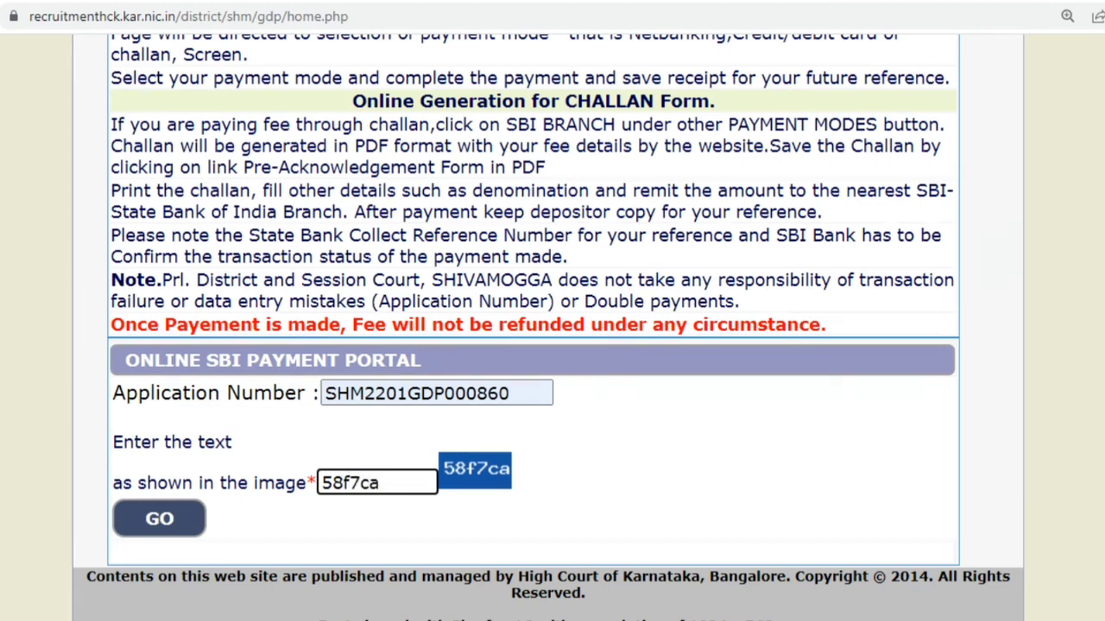
key(Return)
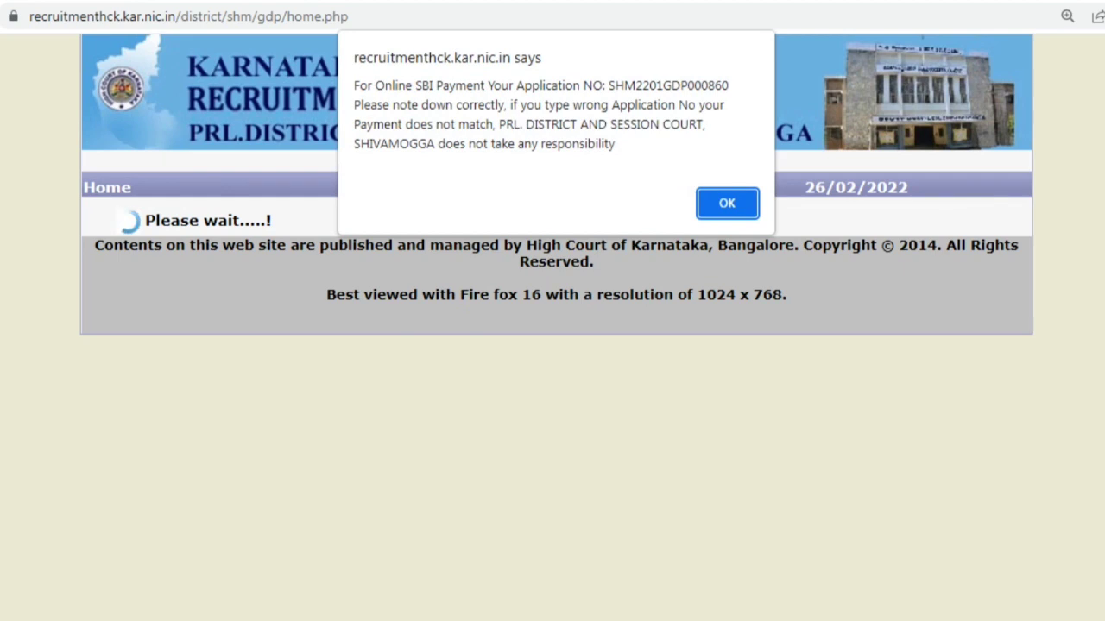
key(Return)
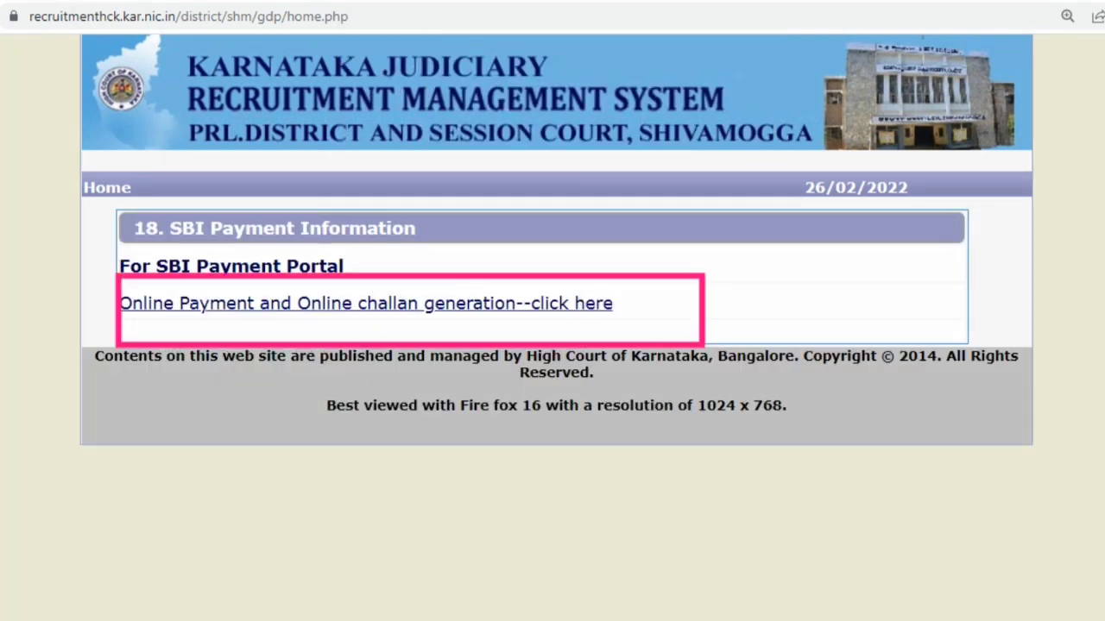
Step: Open the online payment and challan generation page, accept the State Bank Collect terms and conditions, and proceed
click(366, 303)
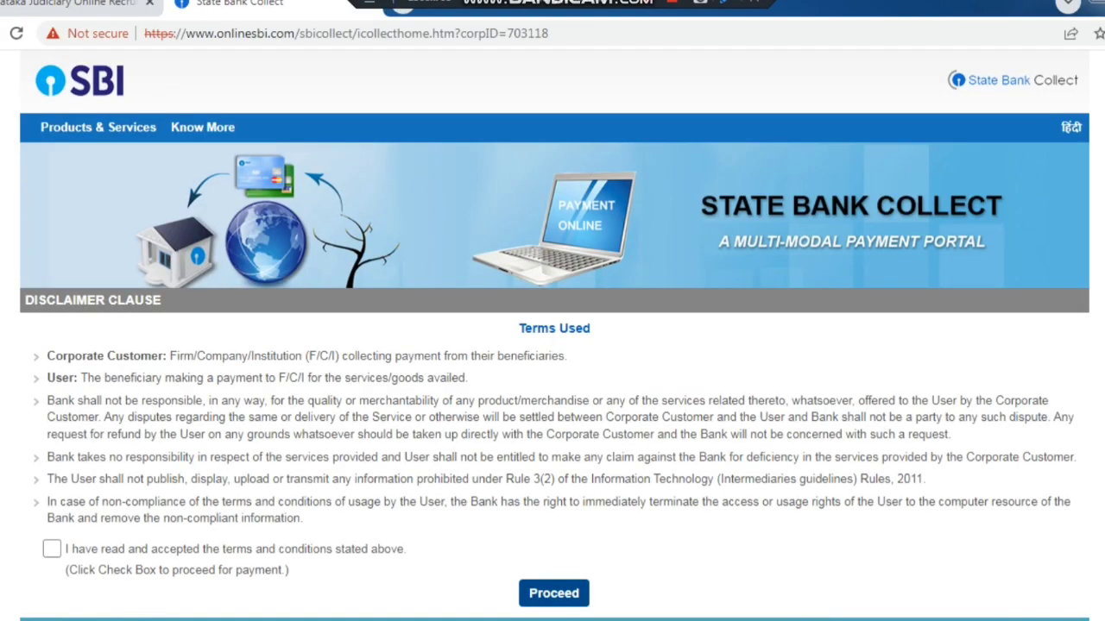
click(51, 549)
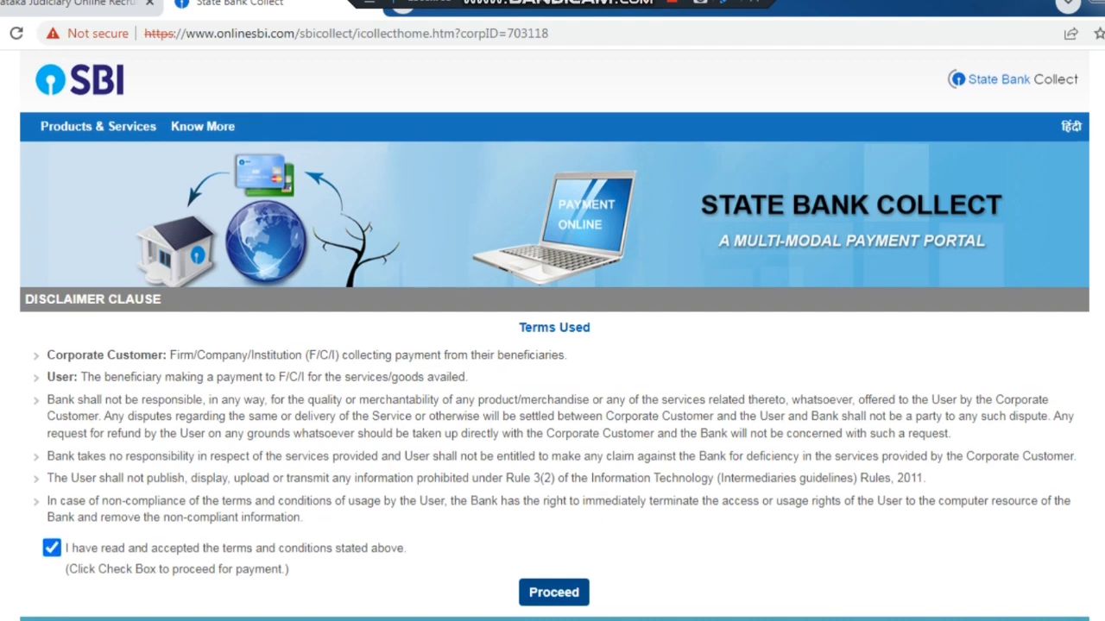
key(Tab)
key(Return)
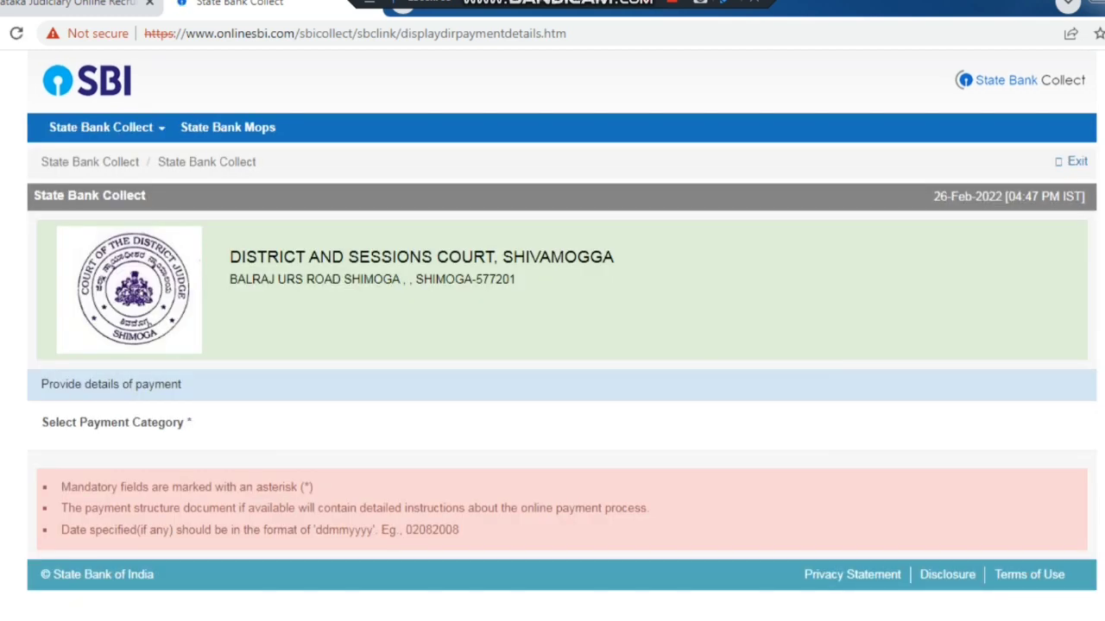
Step: Select Online Recruitment as the payment category for the District and Sessions Court, Shivamogga
key(Tab)
key(Return)
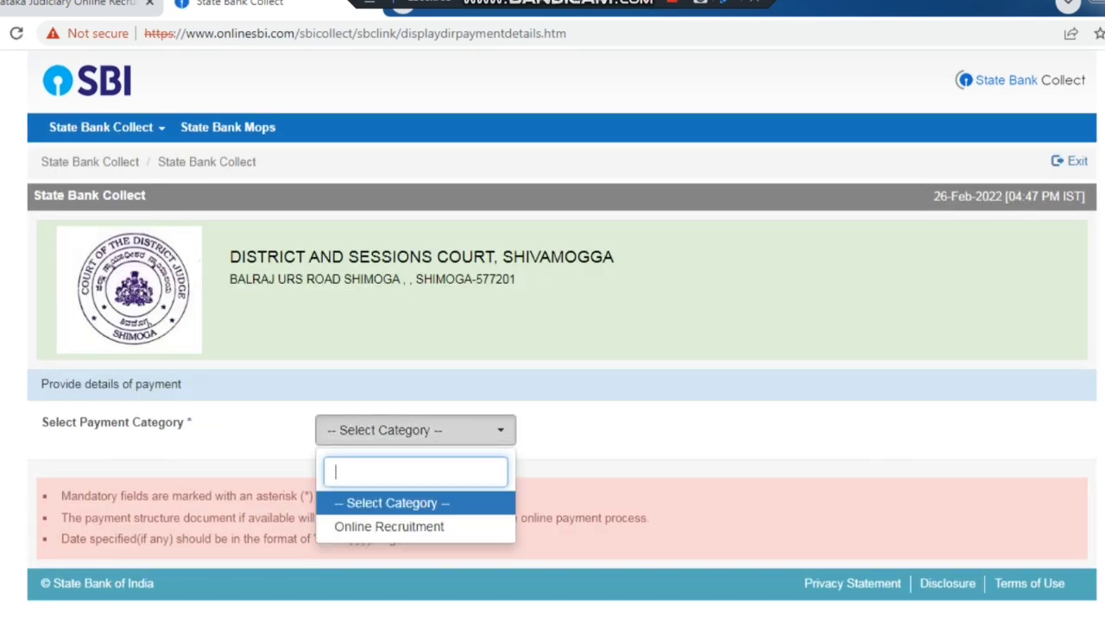
key(Down)
key(Return)
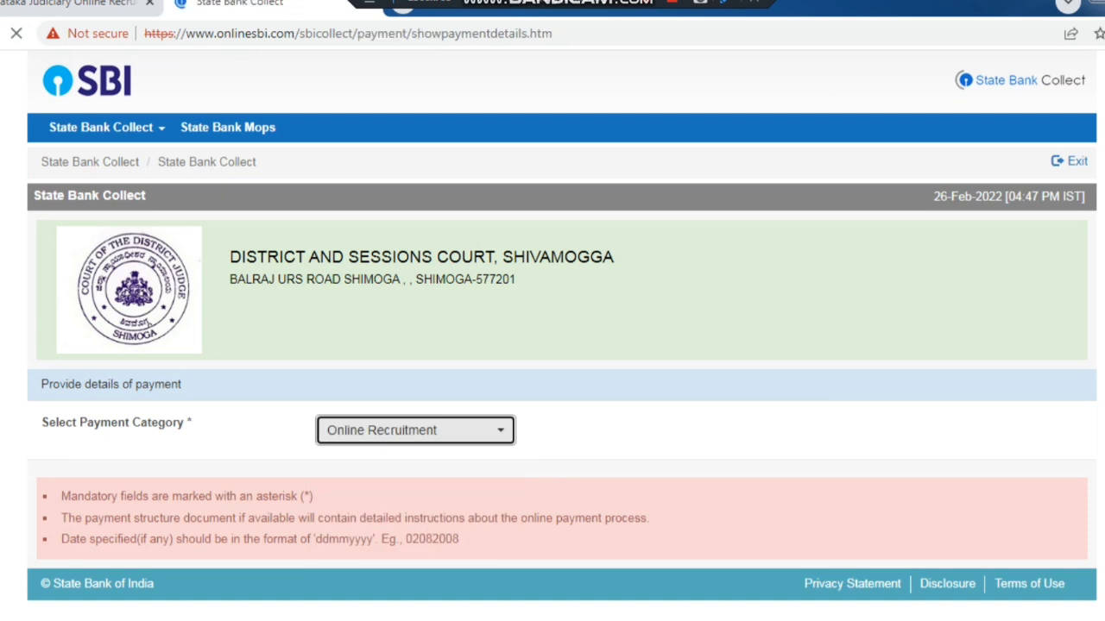
Step: Fill in the payment details with the application number, candidate's name, date of birth and an application fee of 200, and submit them
scroll(552, 346, down, 5)
scroll(552, 345, up, 1)
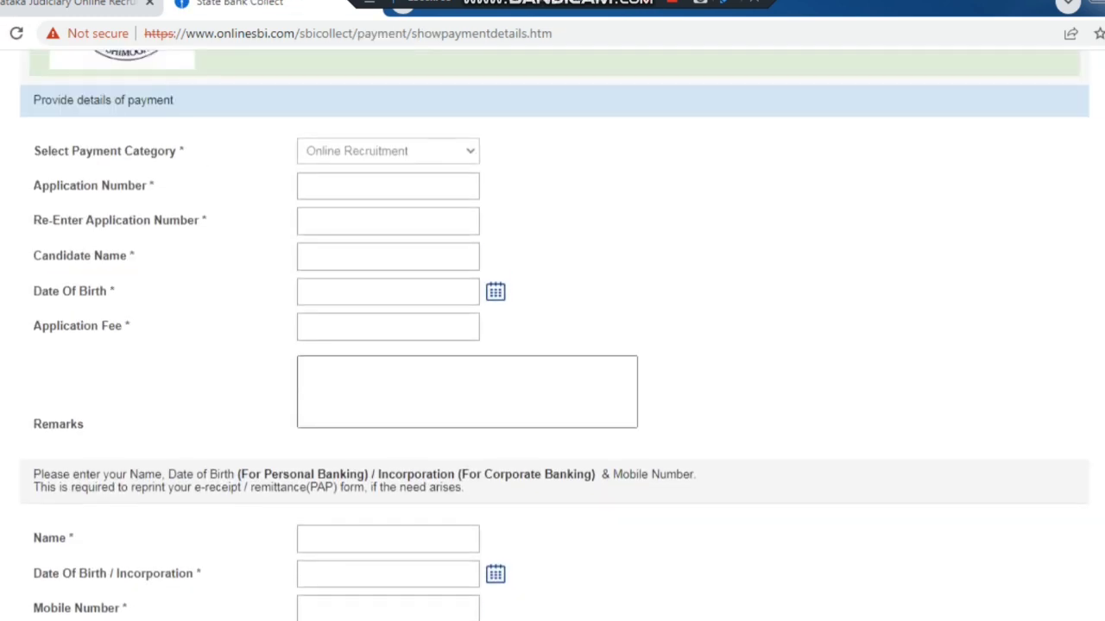
click(388, 197)
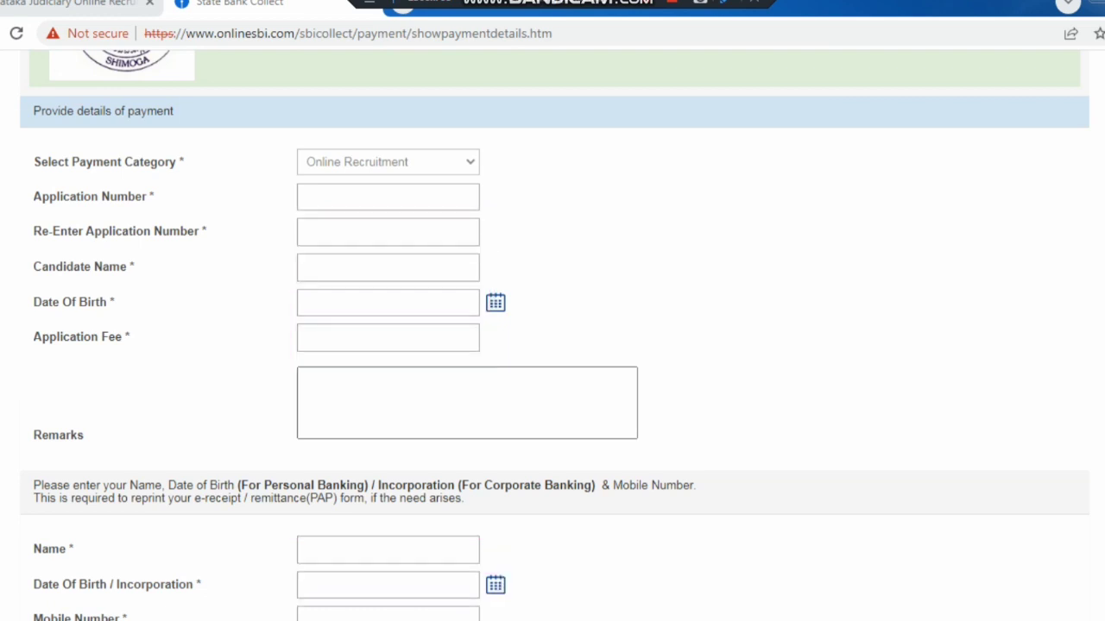
scroll(553, 346, down, 3)
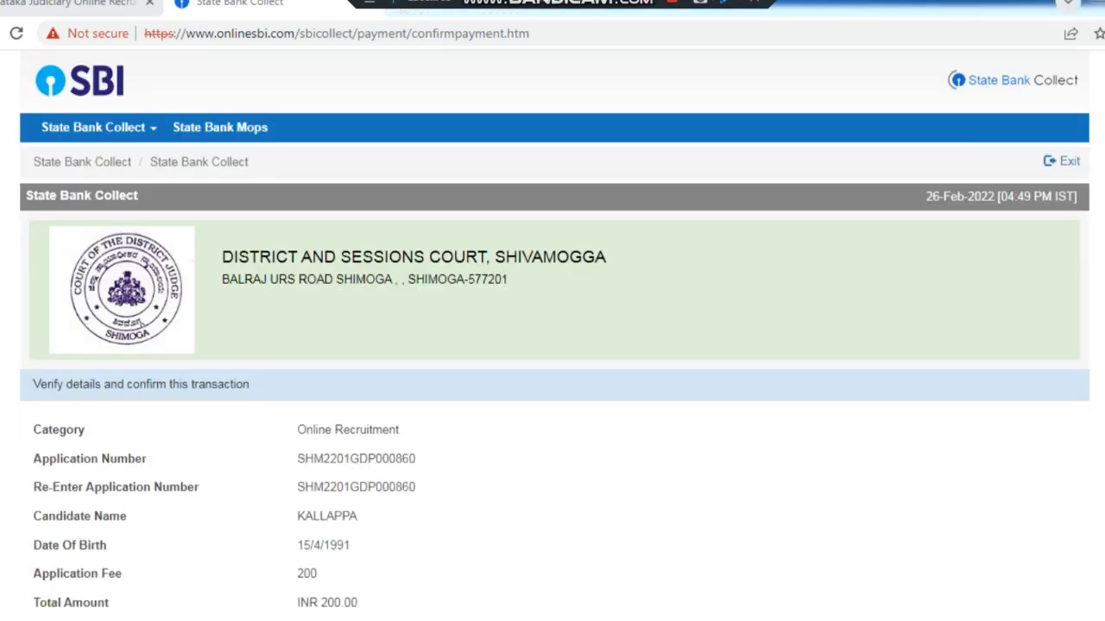
Step: Verify the entered payment details and confirm the transaction to reach the payment mode options
scroll(552, 337, down, 2)
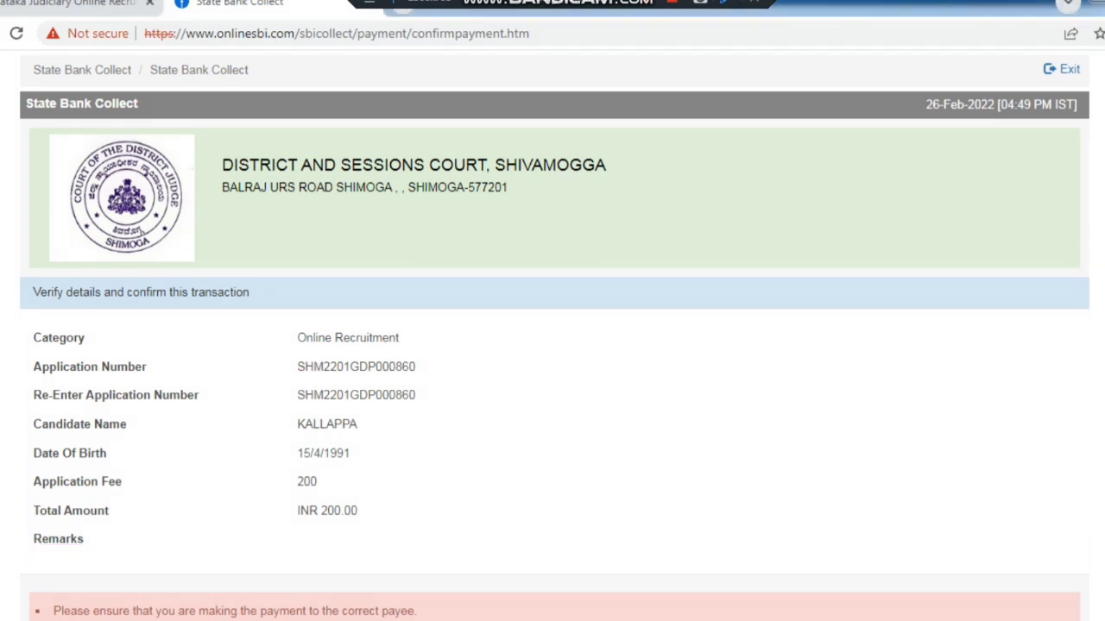
scroll(553, 346, down, 1)
click(521, 592)
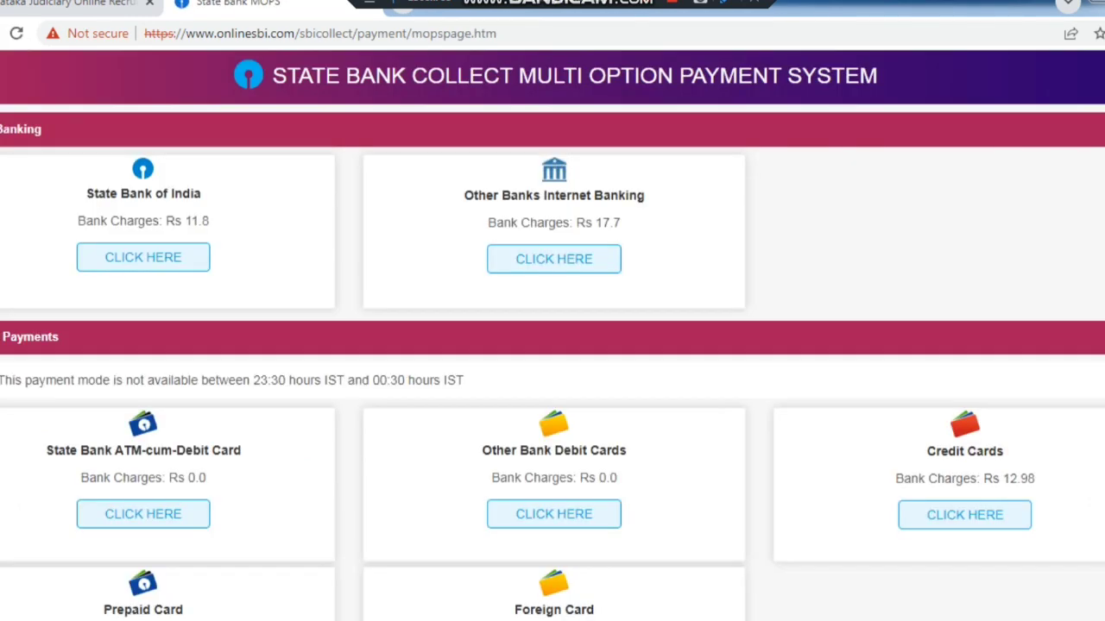
Step: Review the available payment modes and their bank charges, and choose Other Bank Debit Cards to reach the card details page
scroll(553, 346, down, 1)
scroll(552, 345, up, 1)
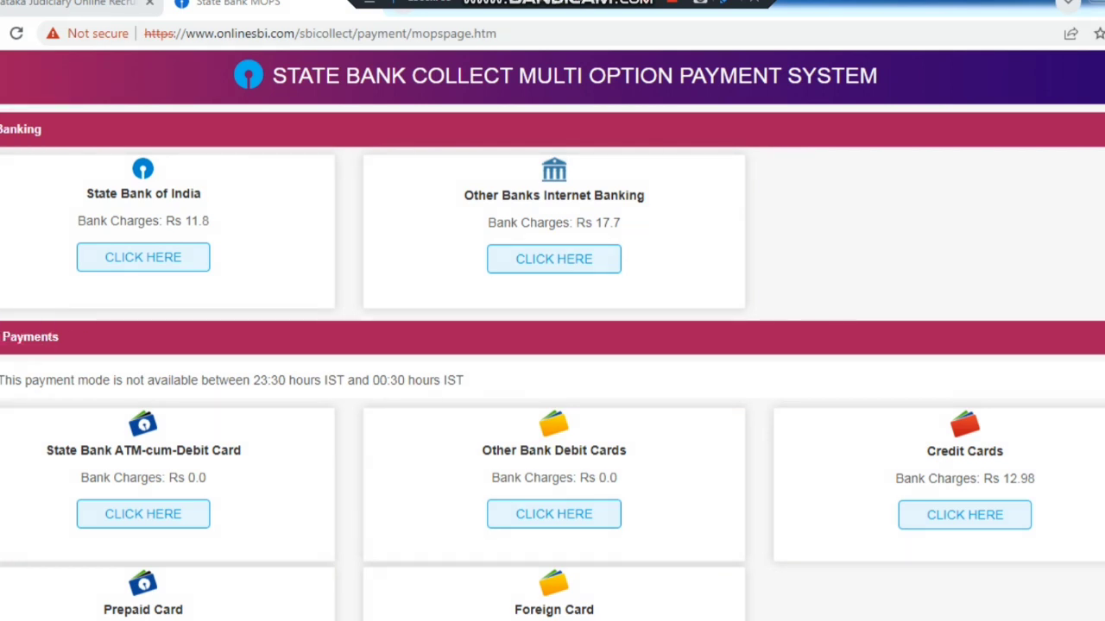
scroll(552, 337, down, 3)
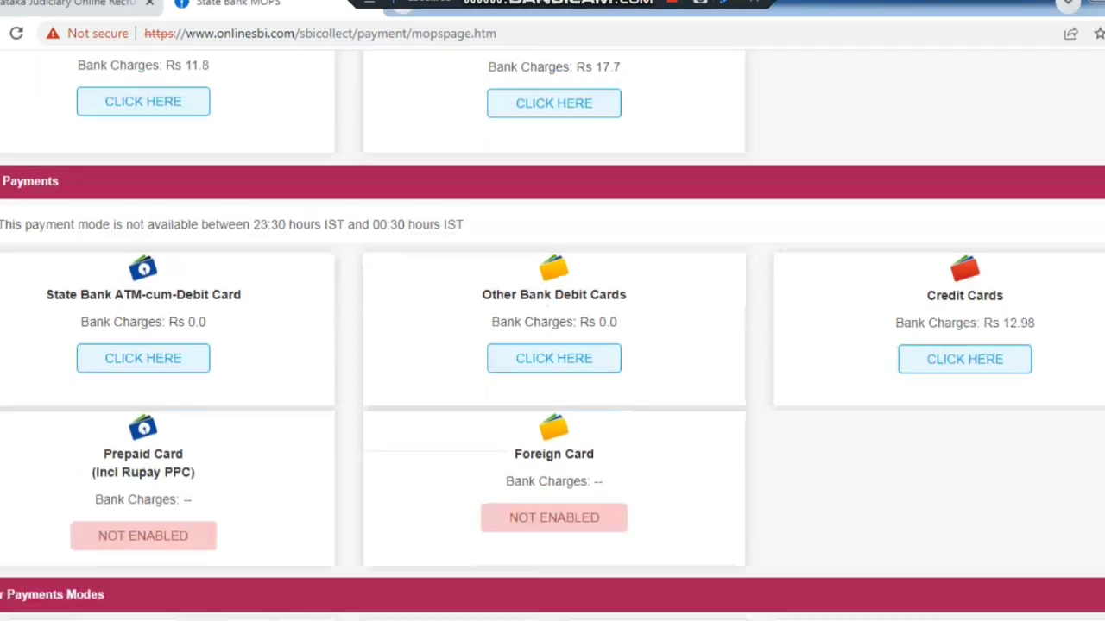
scroll(552, 337, down, 3)
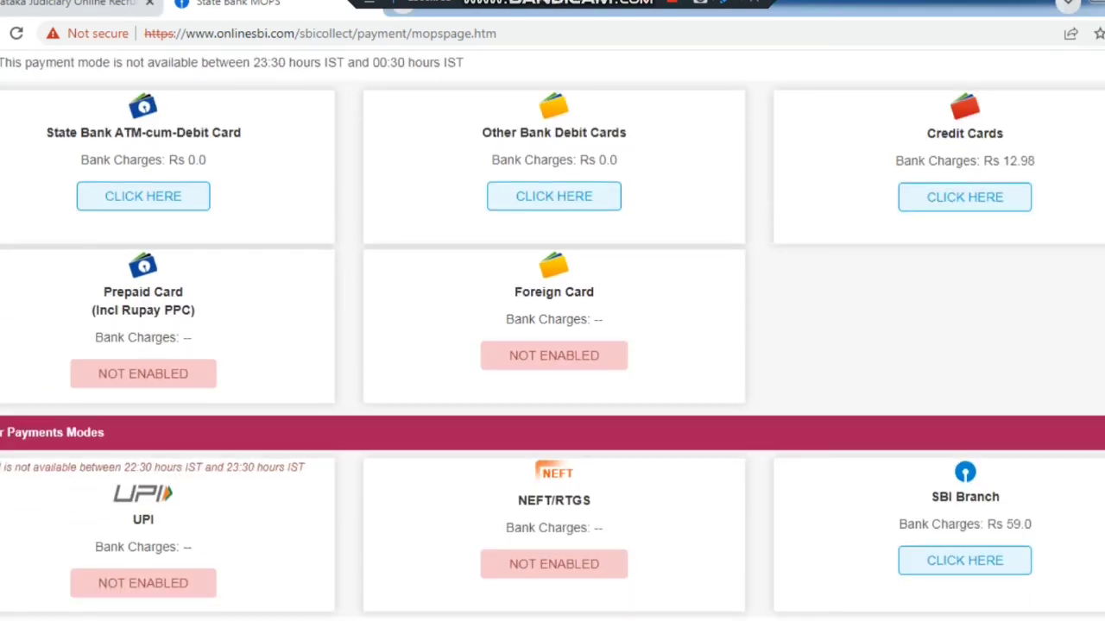
scroll(552, 337, up, 6)
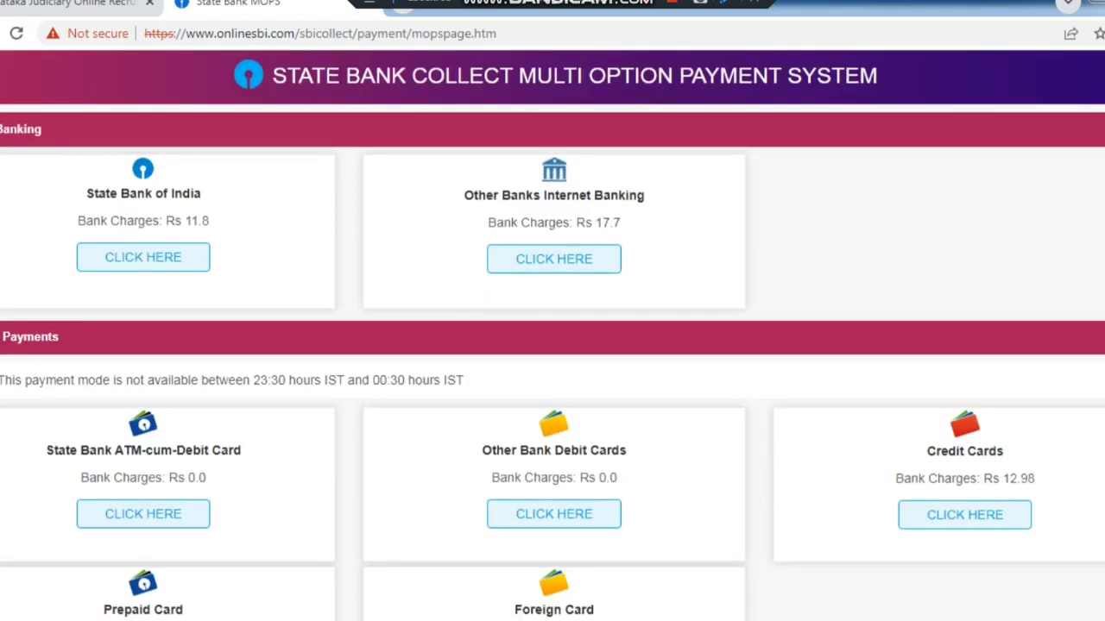
scroll(552, 337, down, 4)
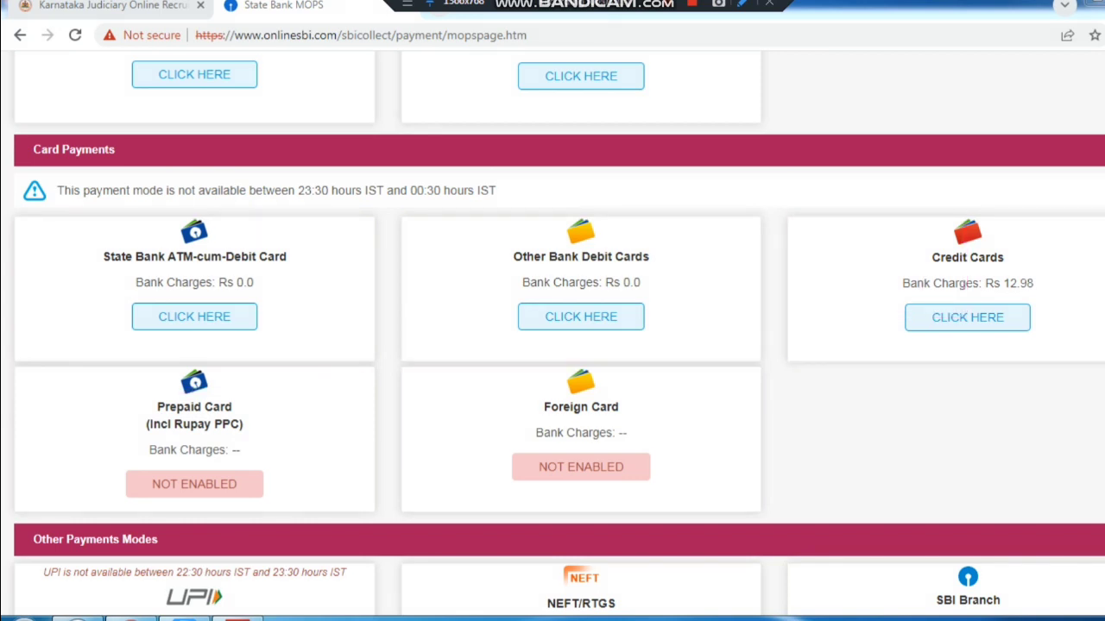
scroll(967, 537, down, 2)
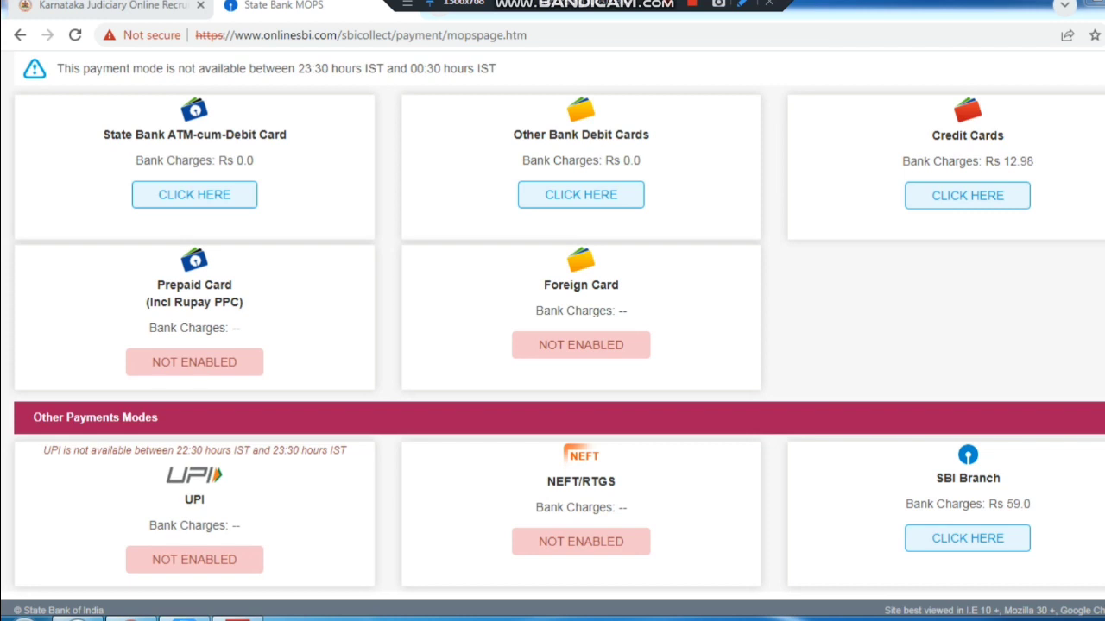
scroll(581, 280, up, 1)
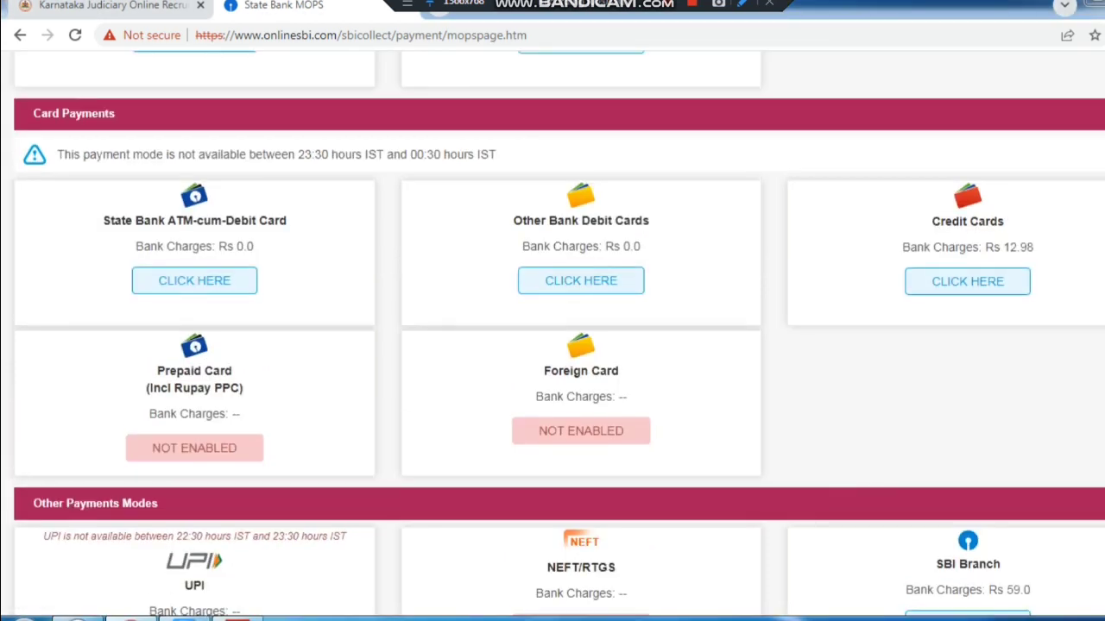
click(578, 286)
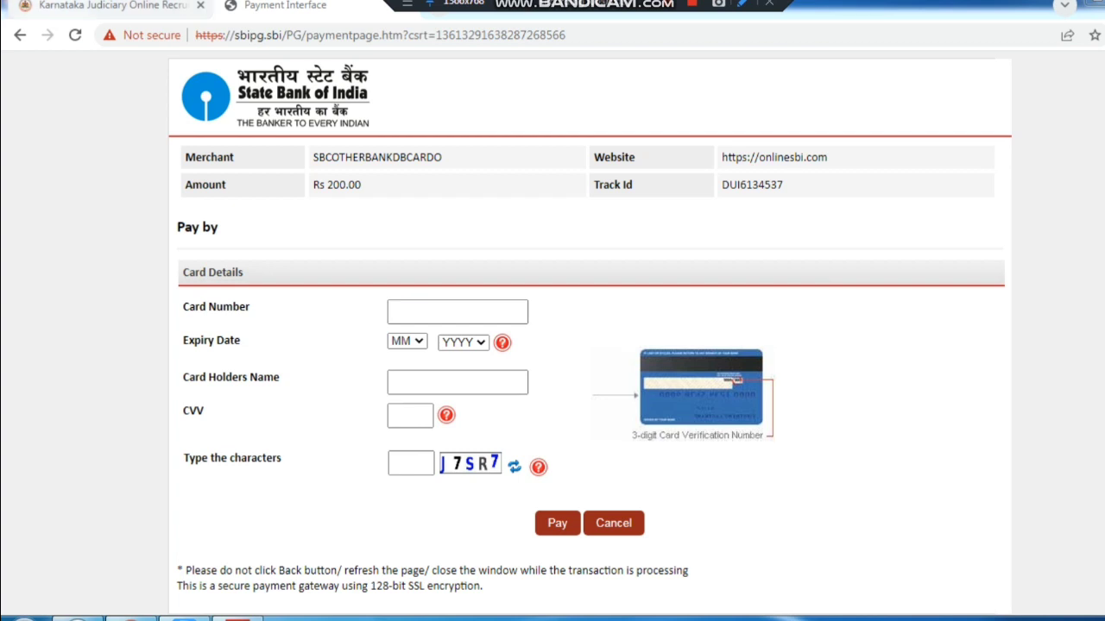
Step: Return to the Karnataka Judiciary recruitment site and review the payment confirmation, fee and document upload, re-print and eligibility sections for the Peon post
key(ctrl+shift+Tab)
key(ctrl+l)
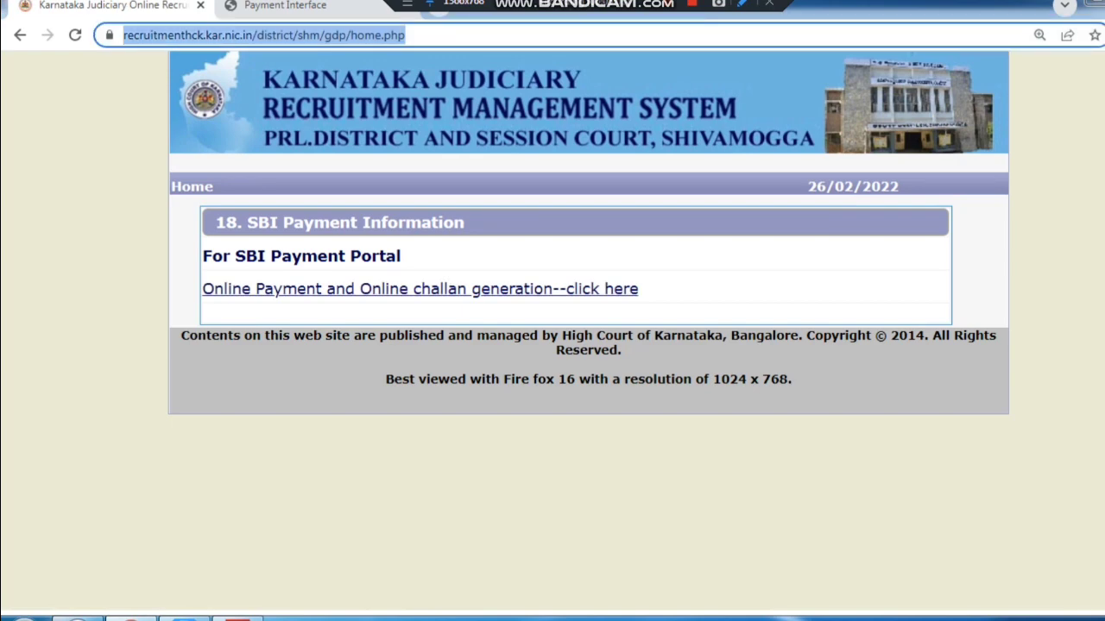
text(S)
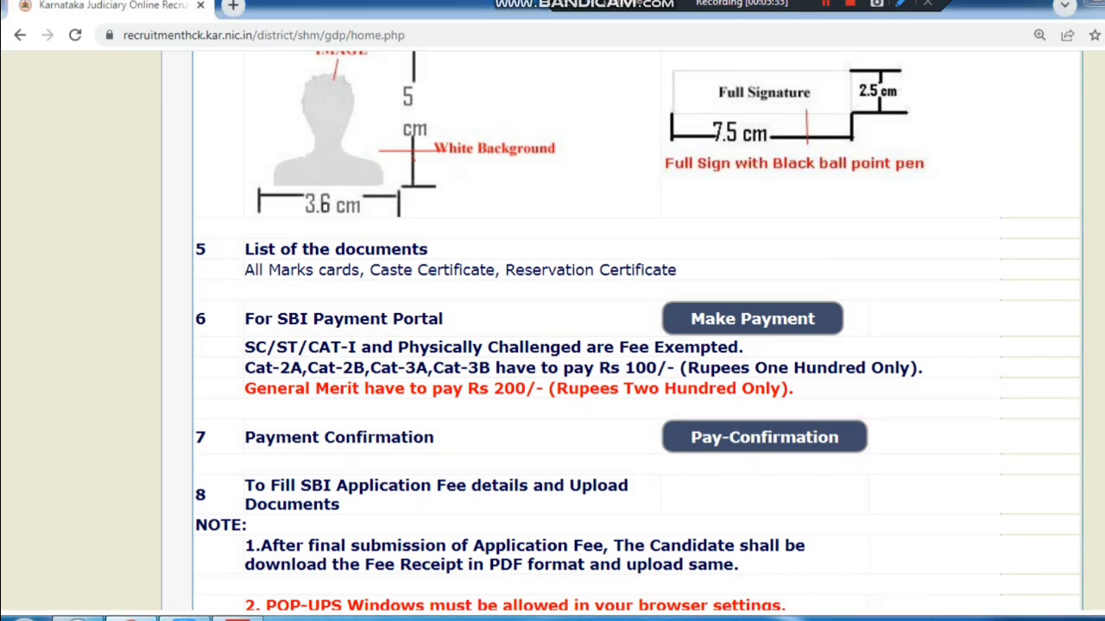
scroll(621, 345, down, 3)
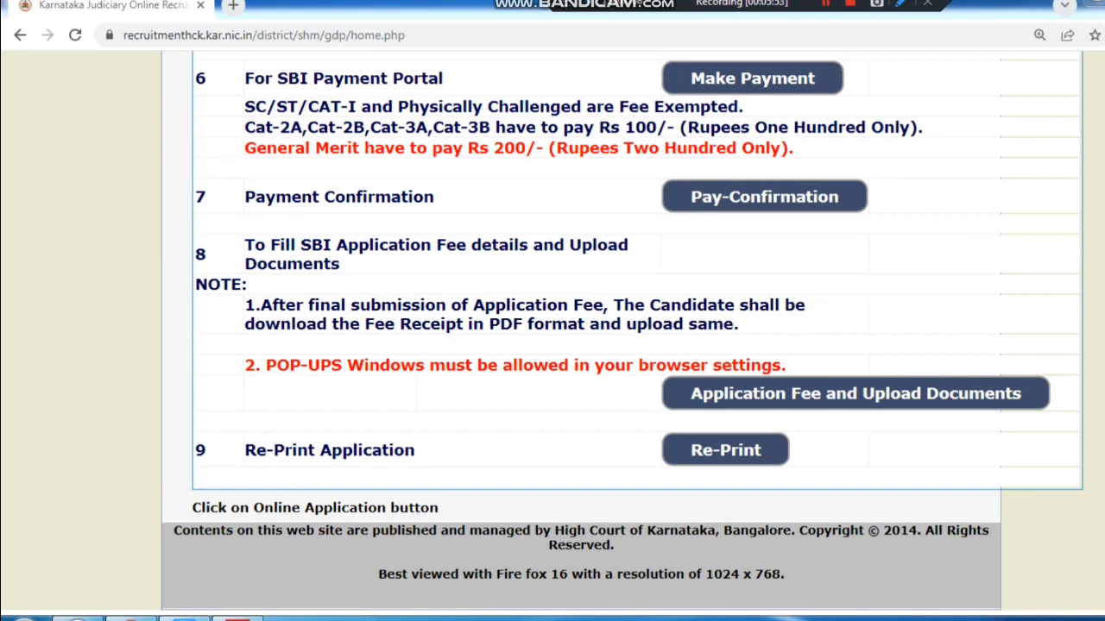
scroll(621, 328, up, 7)
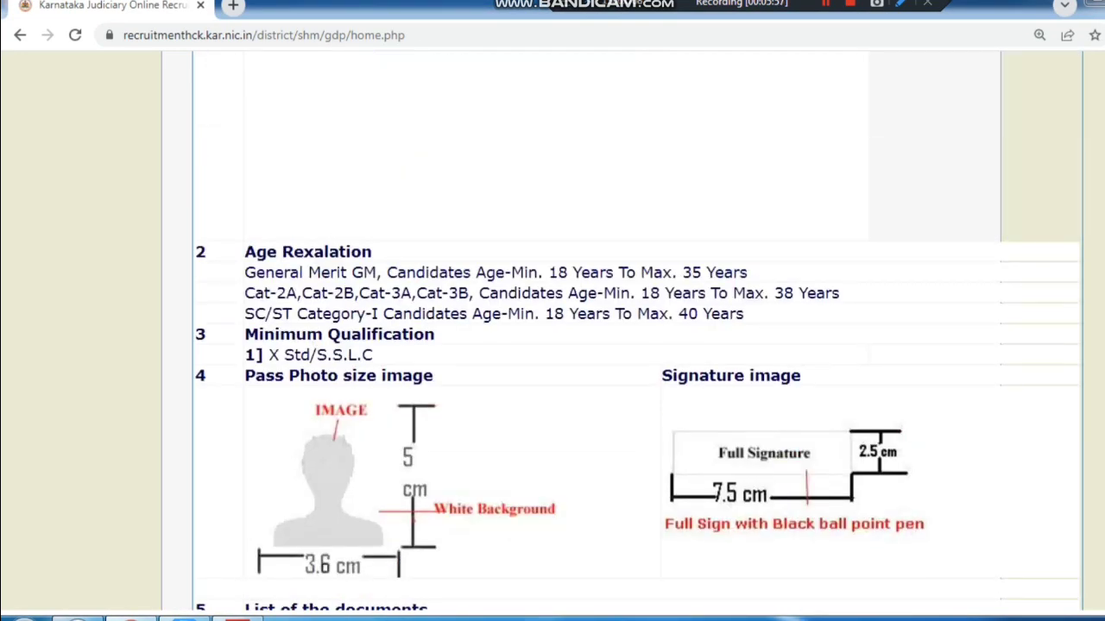
scroll(622, 328, up, 2)
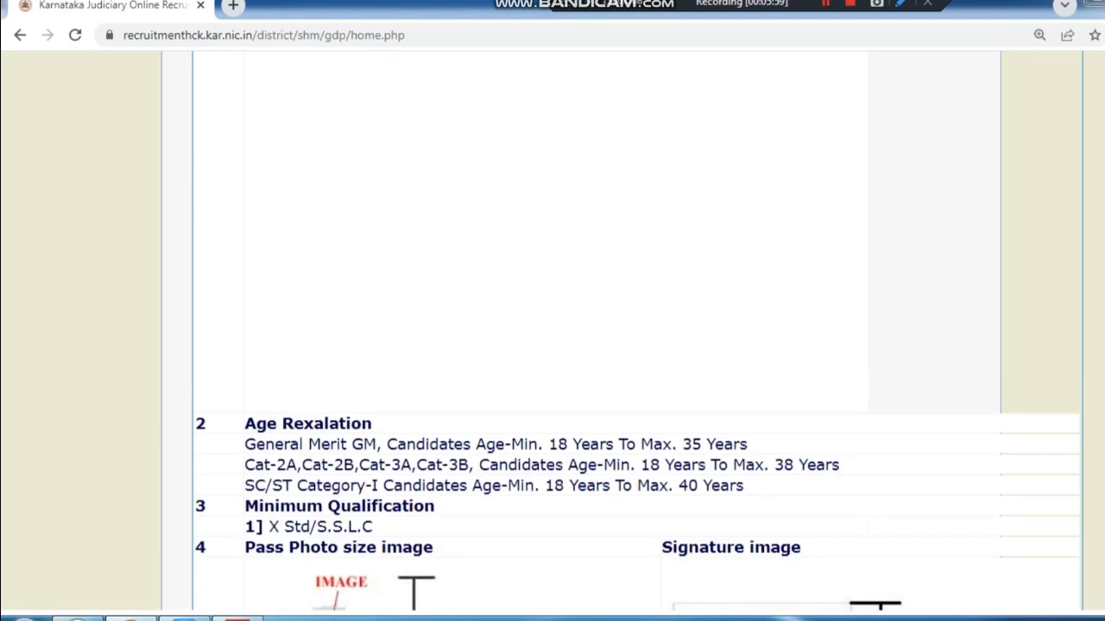
scroll(622, 328, up, 3)
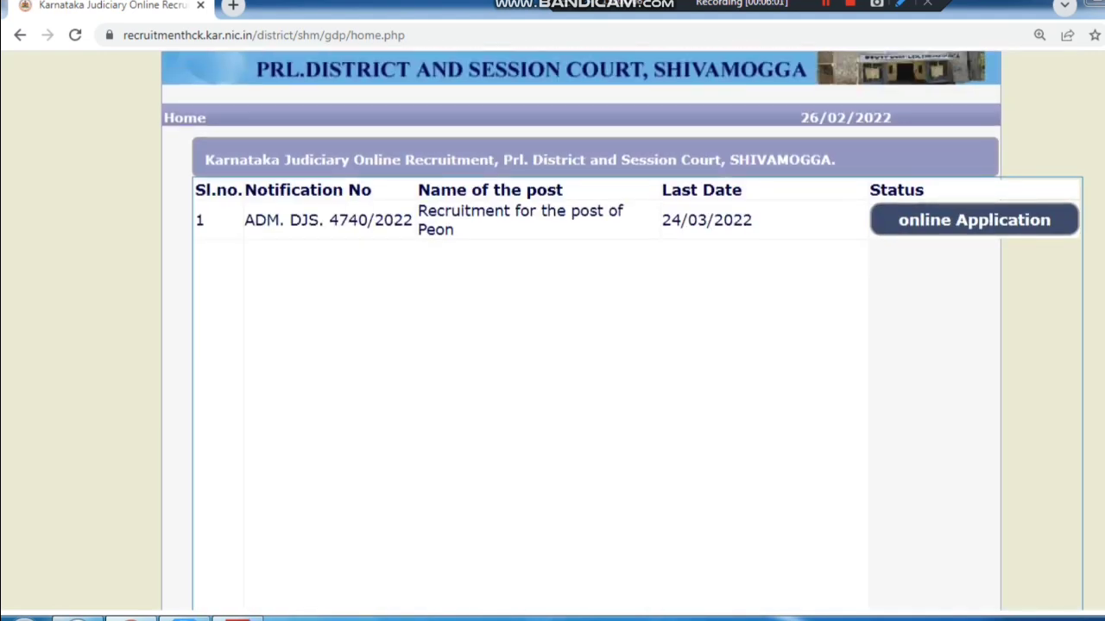